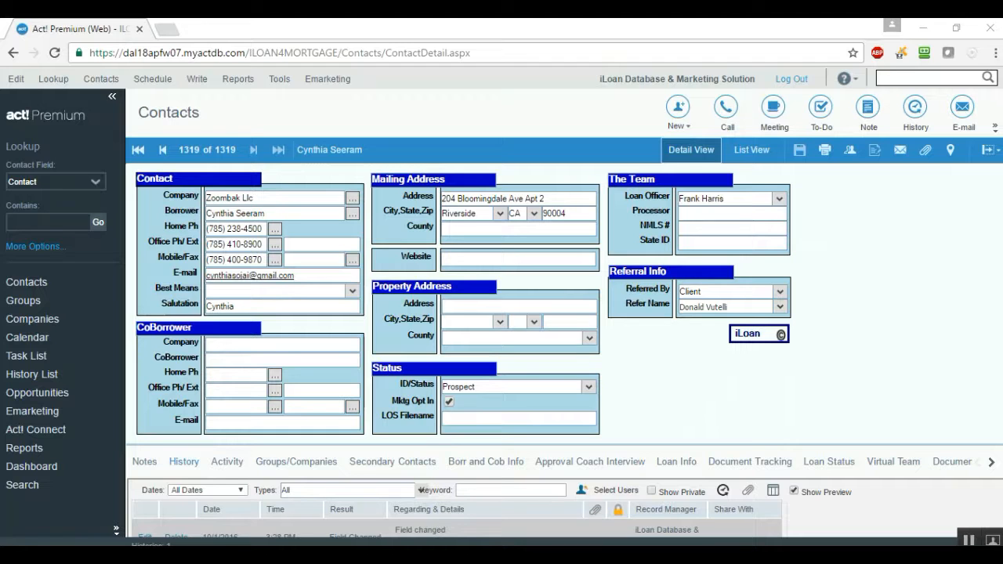
left_click(278, 79)
left_click(153, 79)
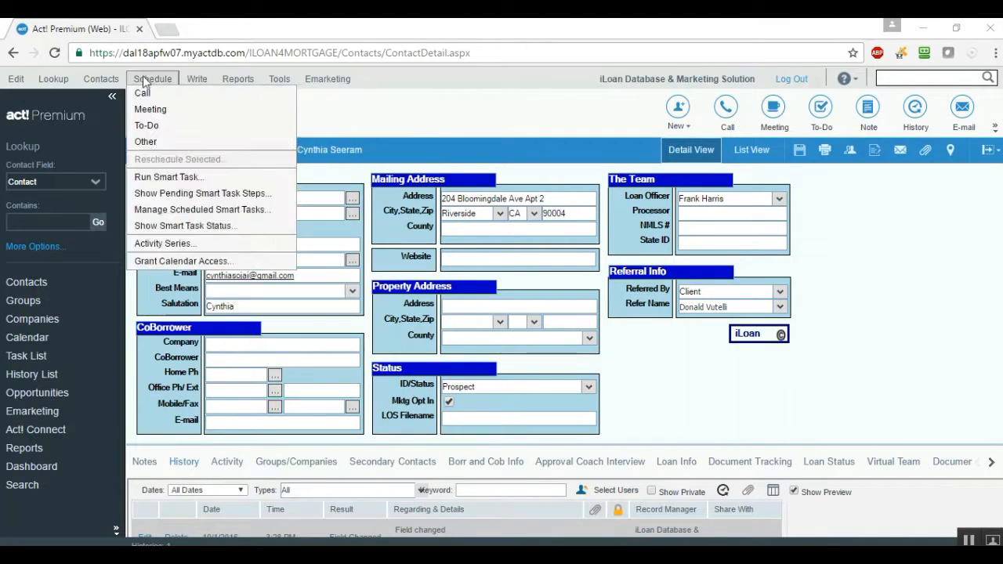
left_click(55, 79)
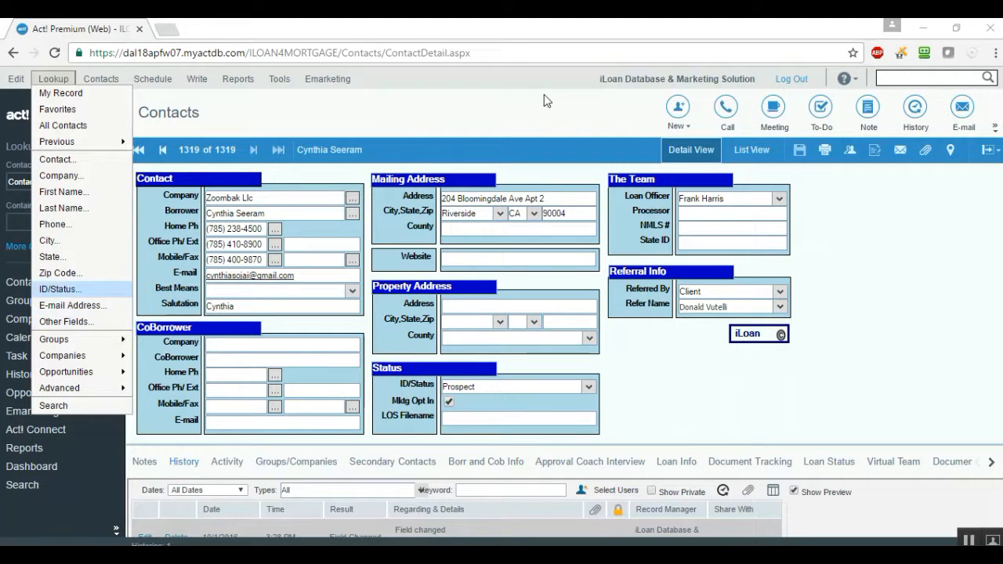
Show the contacts as a list and open the column customization for that list.
left_click(752, 151)
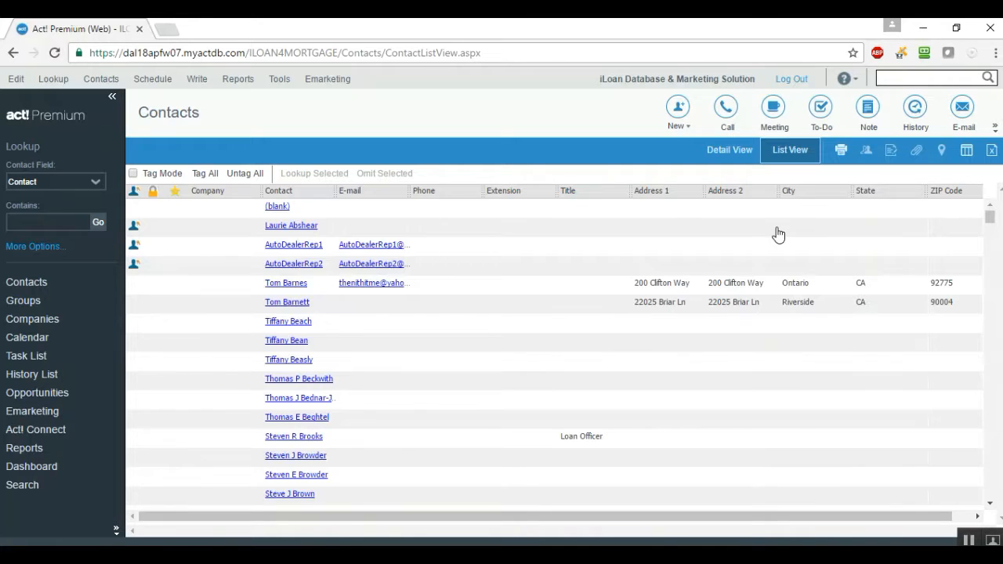
left_click(967, 157)
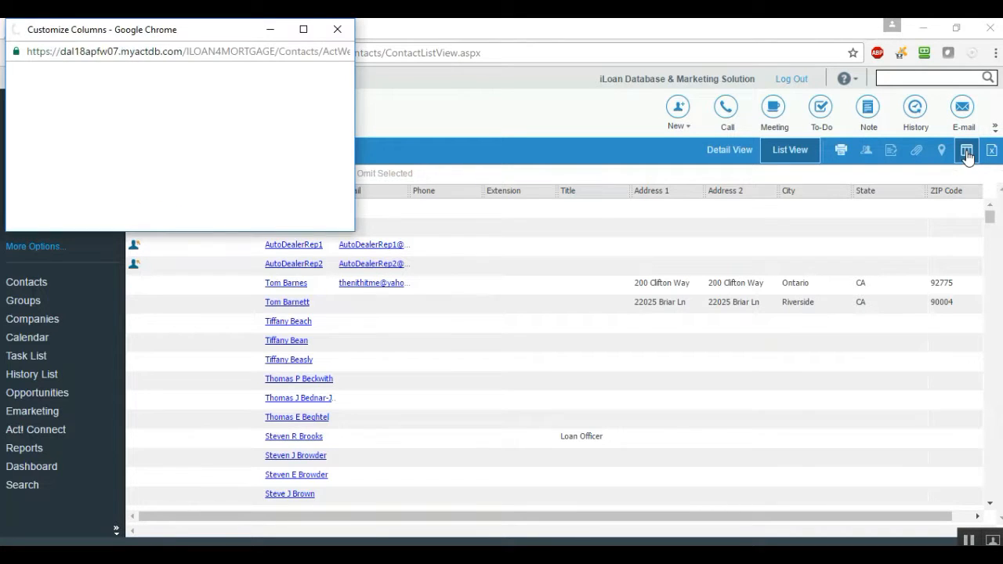
left_click_drag(210, 36, 526, 134)
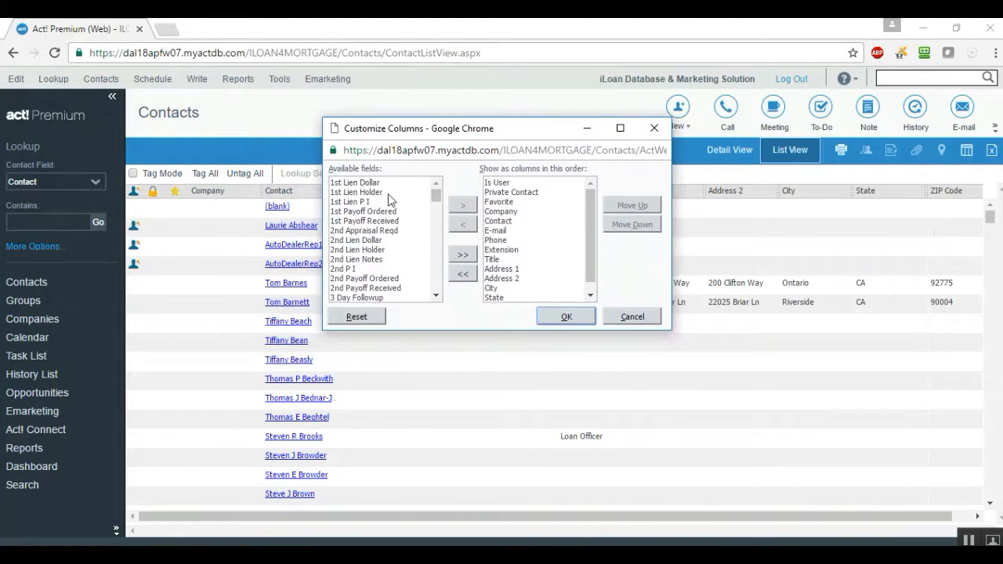
mouse_move(436, 200)
left_mouse_down()
mouse_move(435, 219)
mouse_move(435, 193)
left_mouse_up()
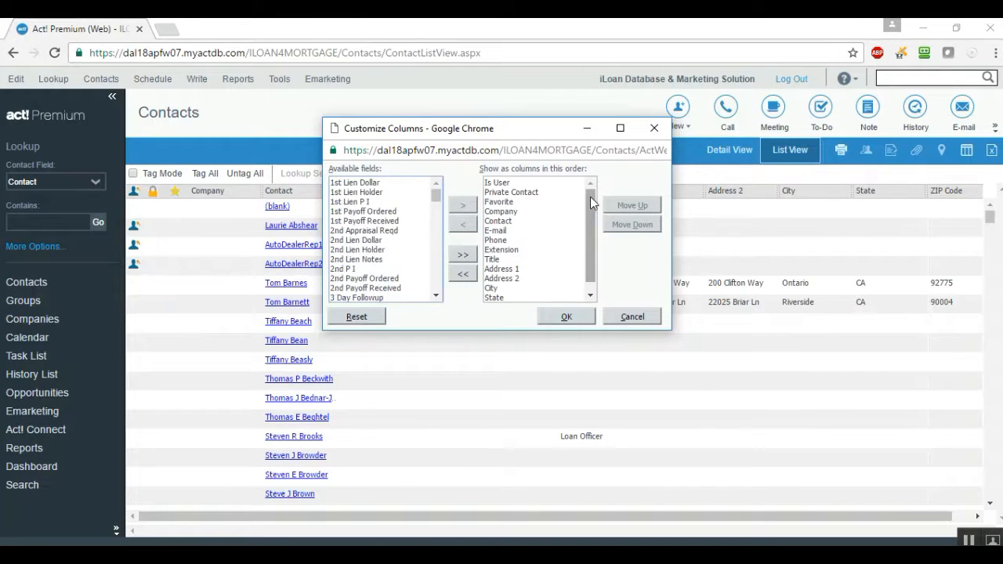
mouse_move(589, 197)
left_mouse_down()
mouse_move(590, 210)
mouse_move(590, 195)
left_mouse_up()
left_click_drag(529, 152, 512, 244)
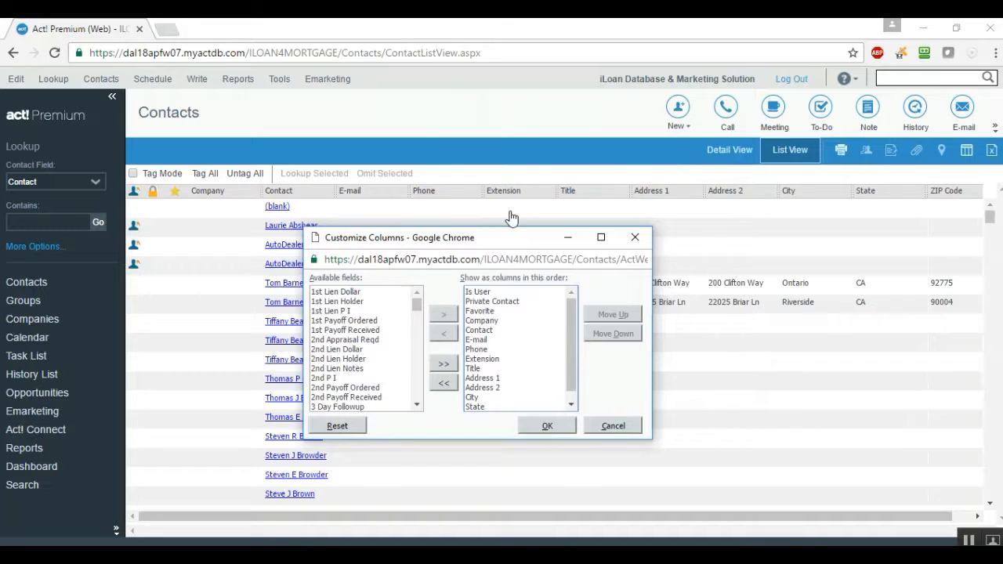
left_click_drag(495, 245, 509, 143)
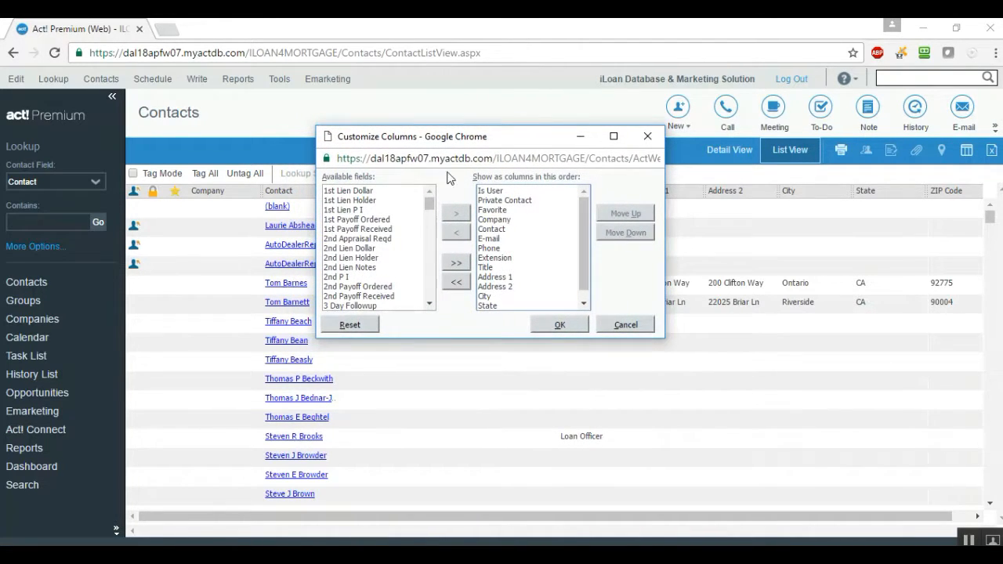
Add the 1st Lien Dollar field to the columns shown in the contact list.
left_click(350, 193)
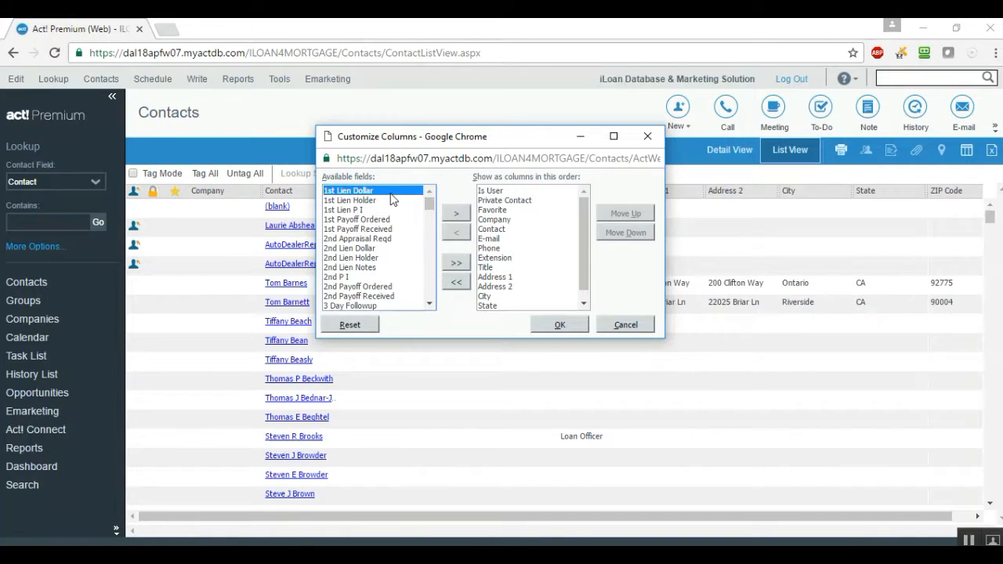
left_click(458, 217)
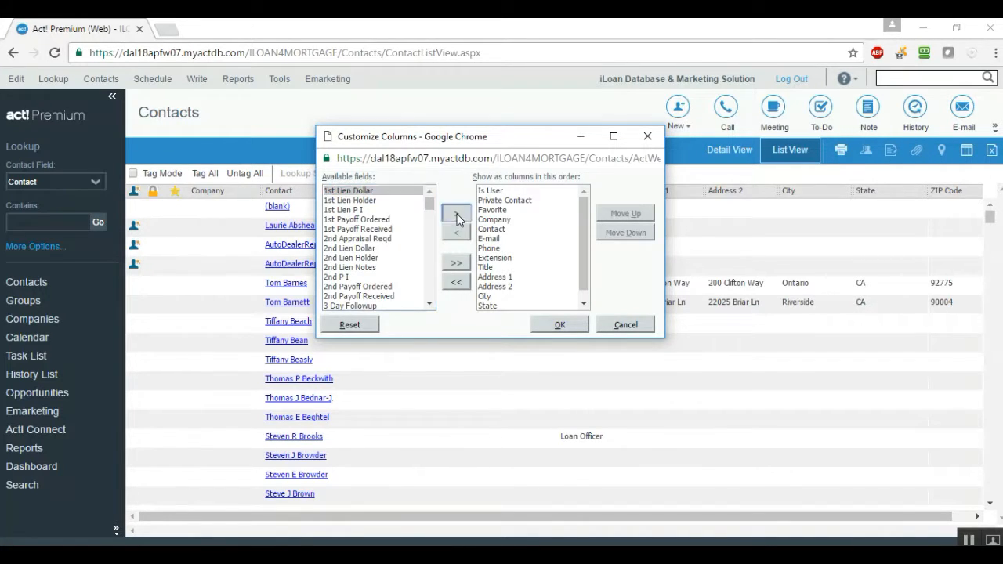
left_click_drag(581, 231, 581, 266)
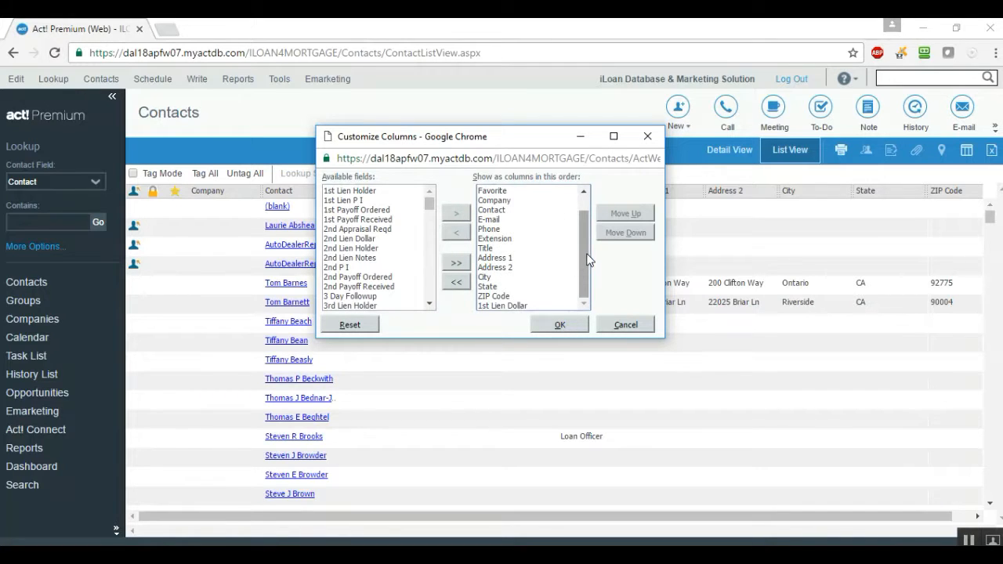
left_click_drag(583, 260, 582, 235)
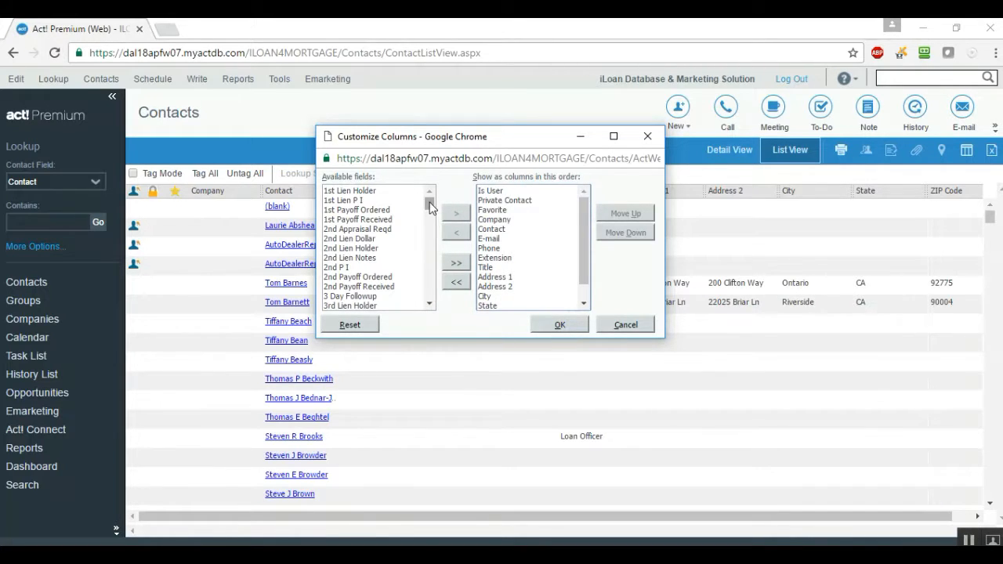
Find the Program field among the available fields and add it to the contact list columns.
left_click_drag(429, 205, 430, 218)
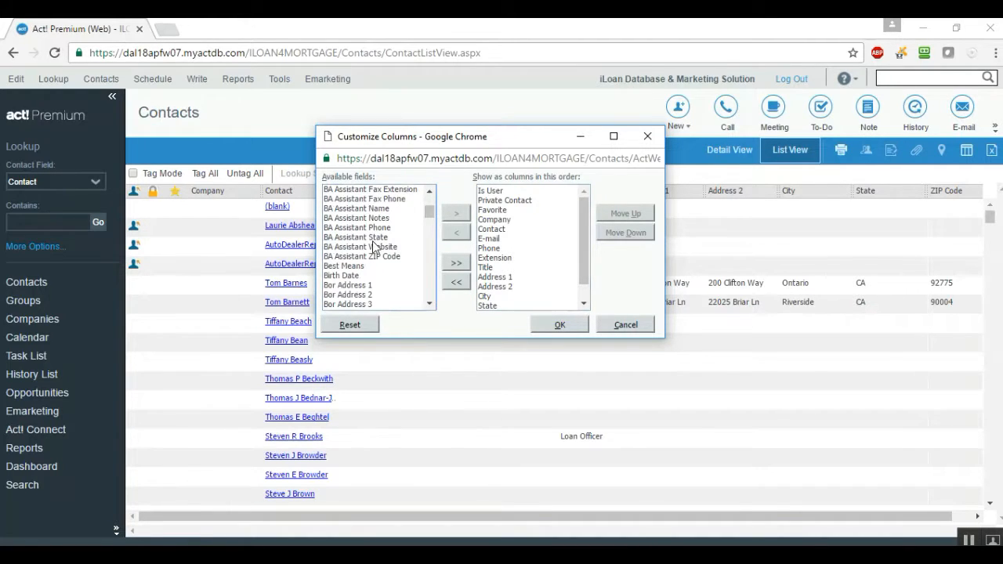
left_click(373, 247)
key("p")
left_click(429, 297)
left_click(428, 297)
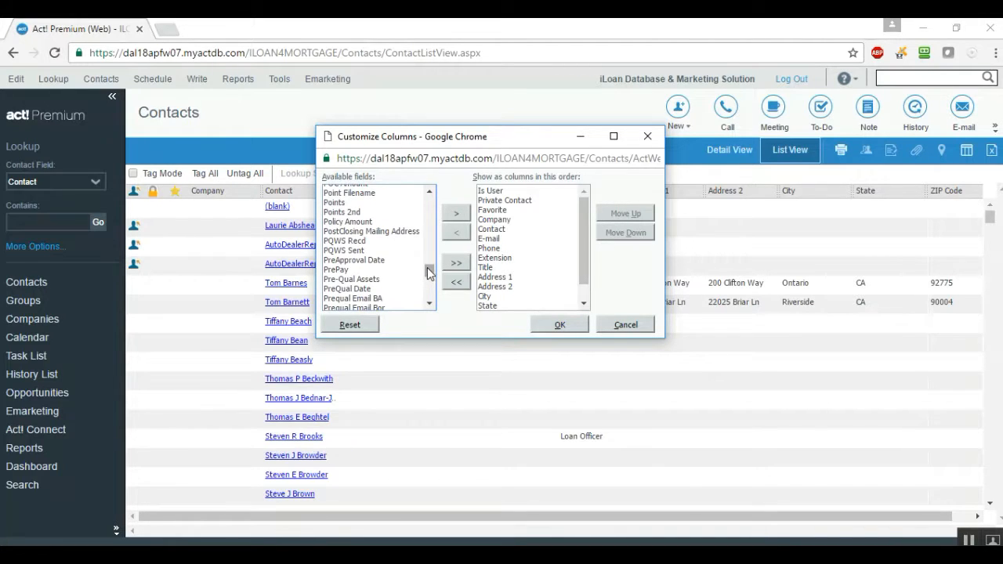
left_click_drag(427, 268, 428, 271)
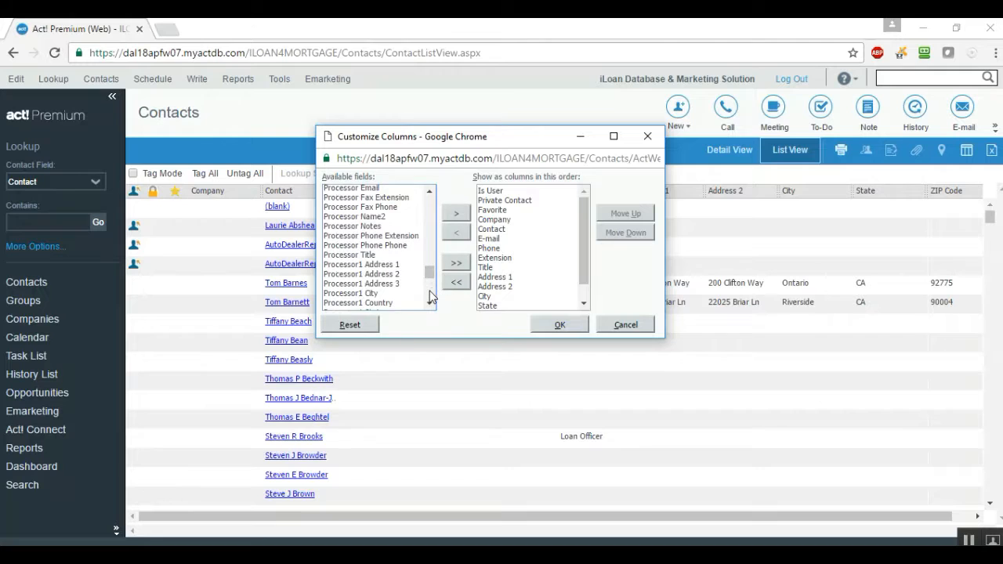
left_click(429, 291)
left_click(359, 242)
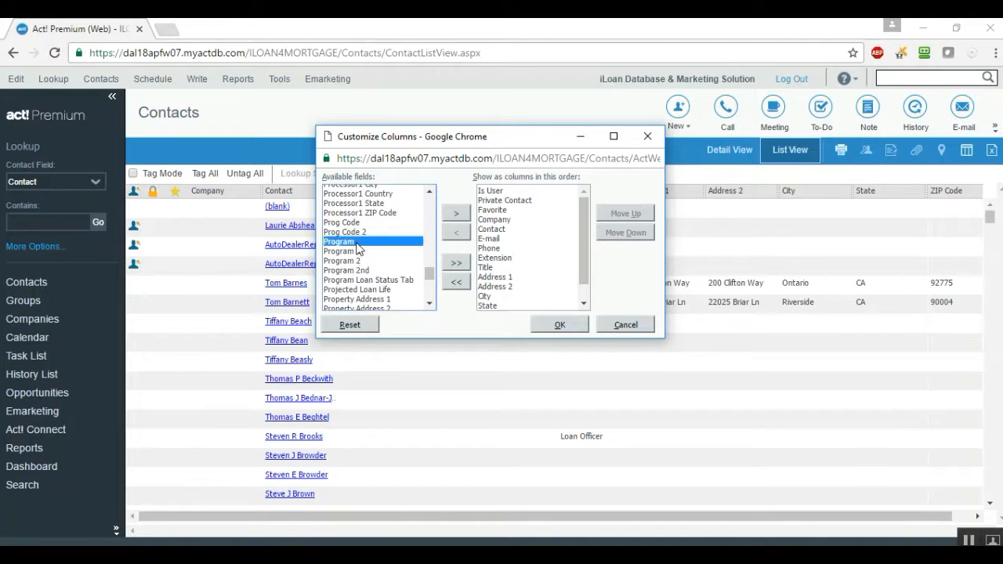
left_click(457, 219)
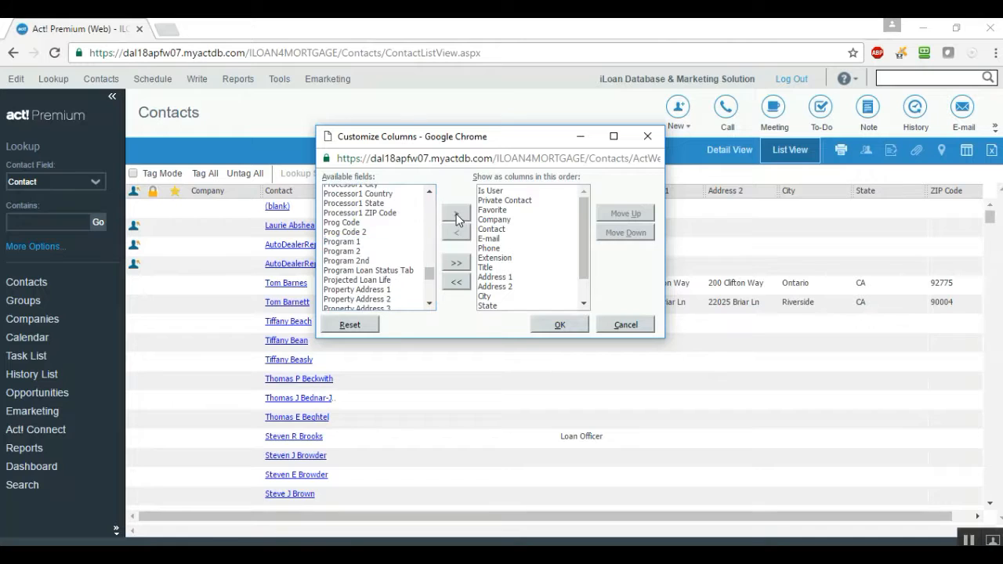
Add the Rate field to the columns shown in the contact list.
left_click(365, 262)
key("r")
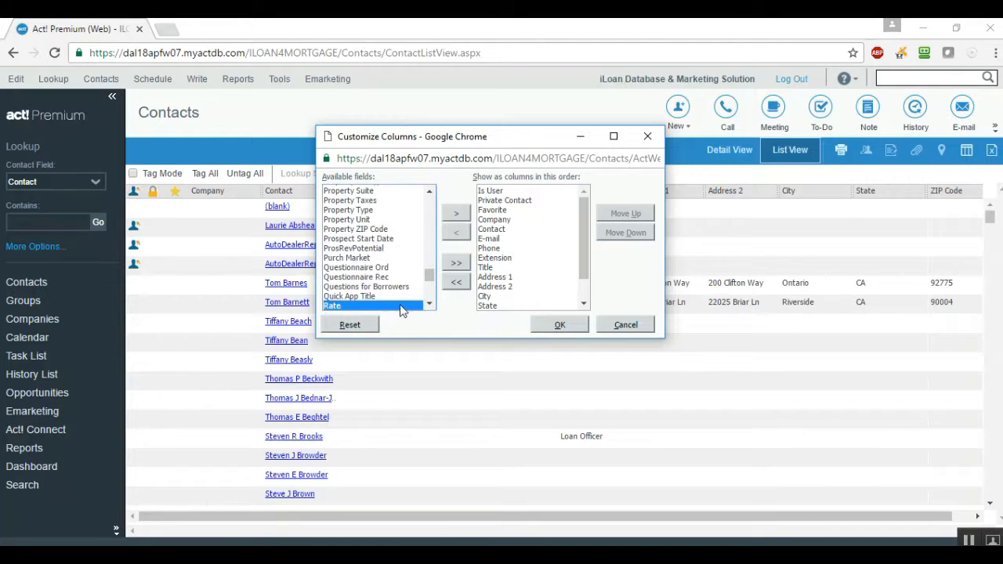
left_click(455, 216)
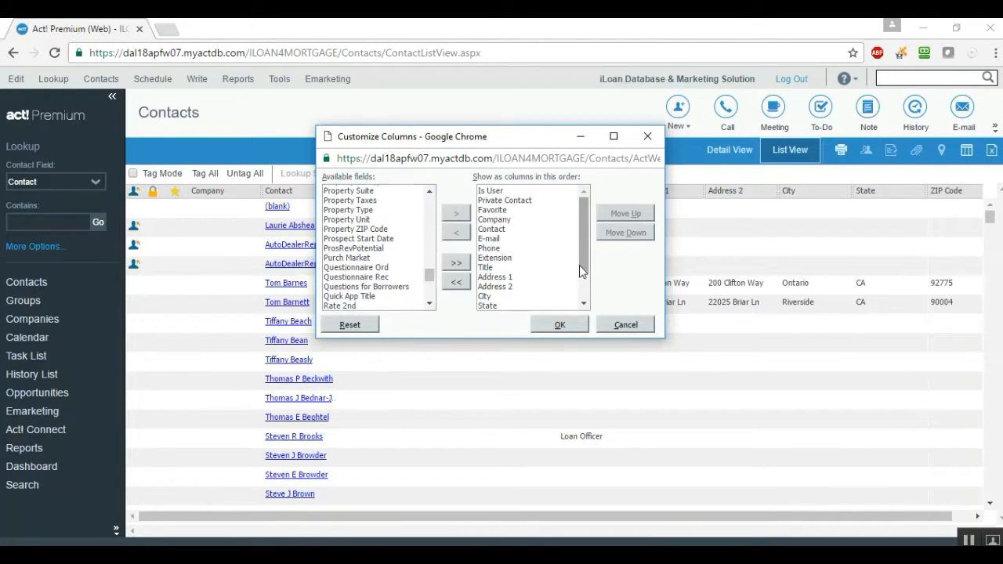
left_click_drag(579, 251, 580, 275)
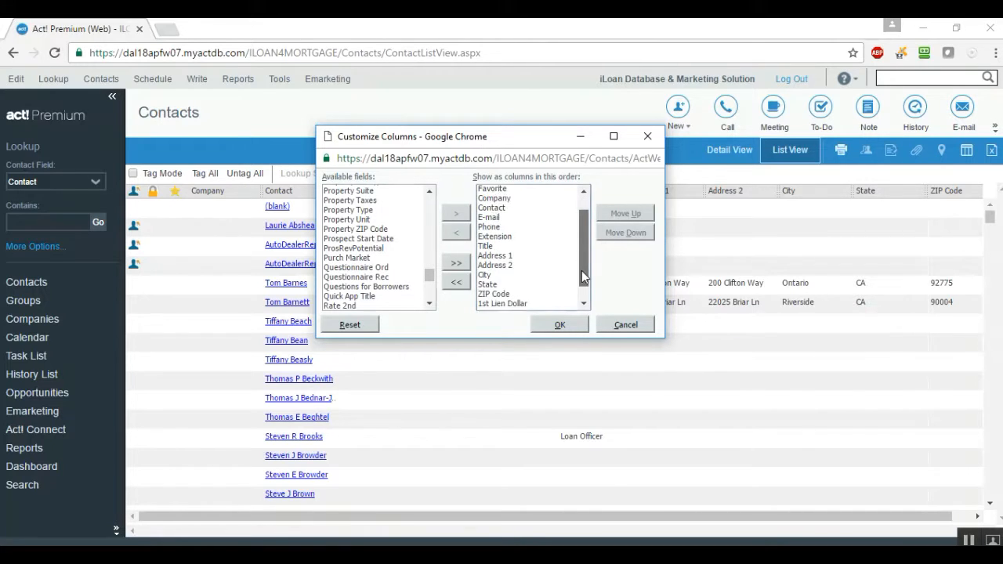
Find Property Address 1 among the available fields and add it to the contact list columns.
left_click_drag(432, 281, 432, 267)
left_click(367, 251)
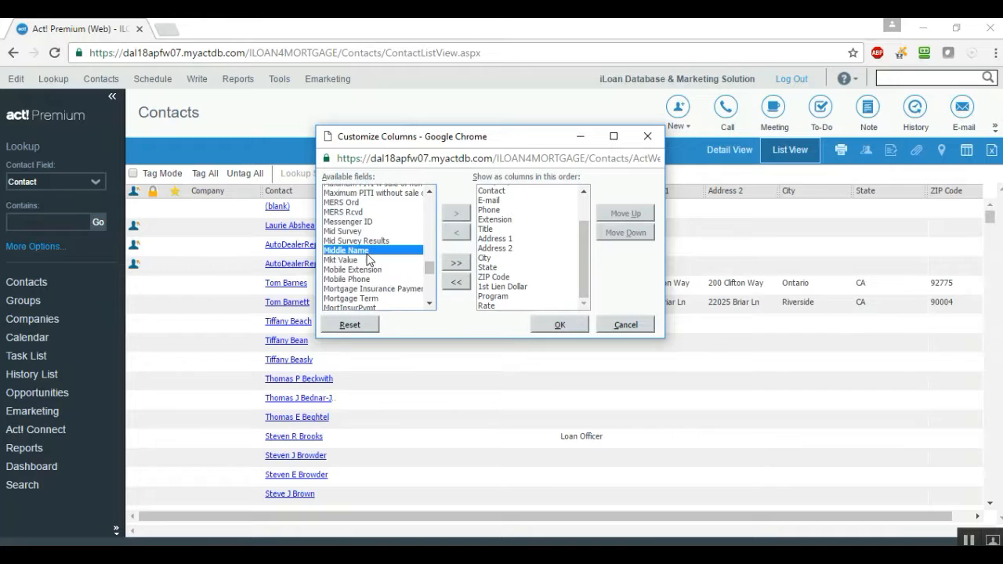
key("p")
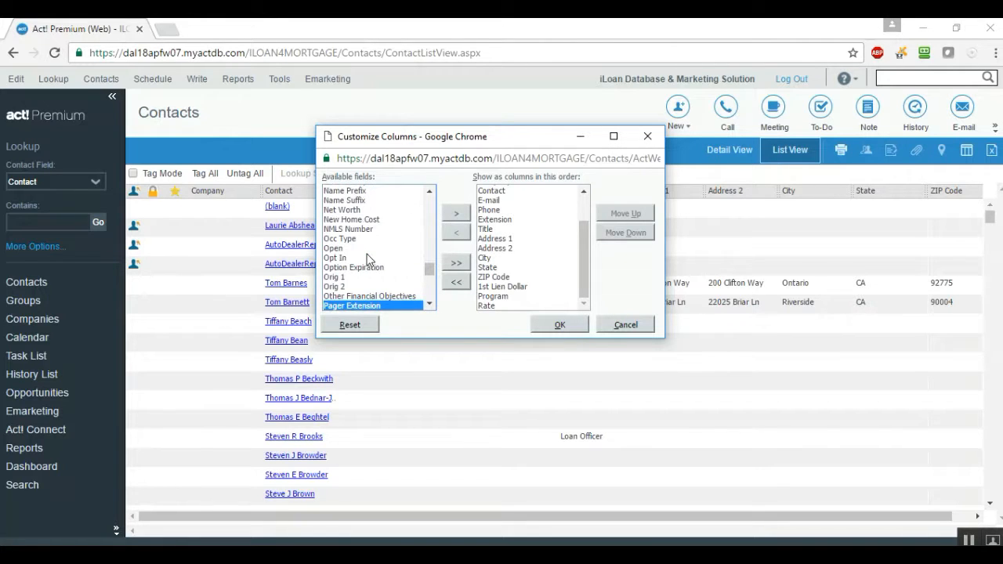
left_click(428, 289)
left_click(429, 294)
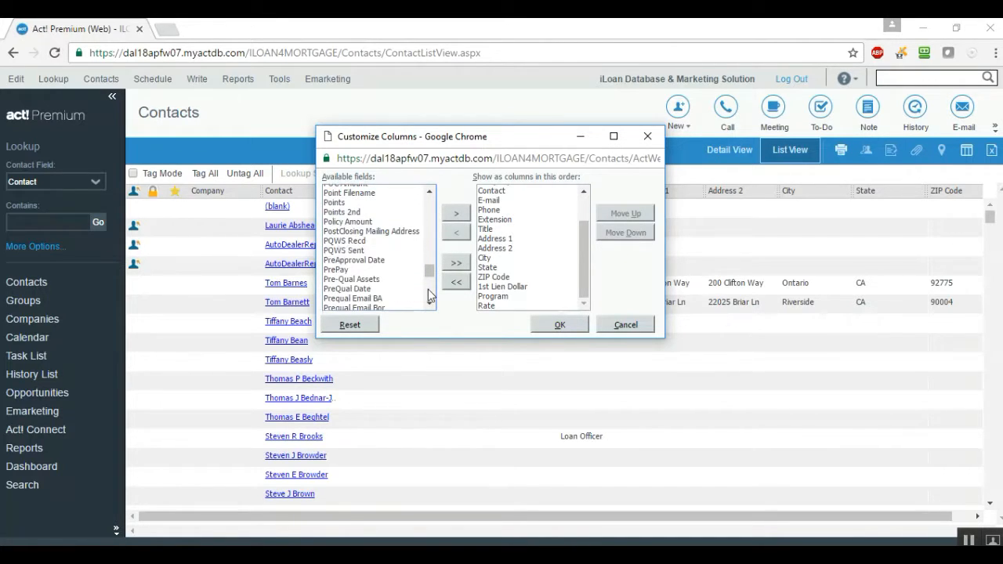
left_click(428, 293)
left_click(429, 294)
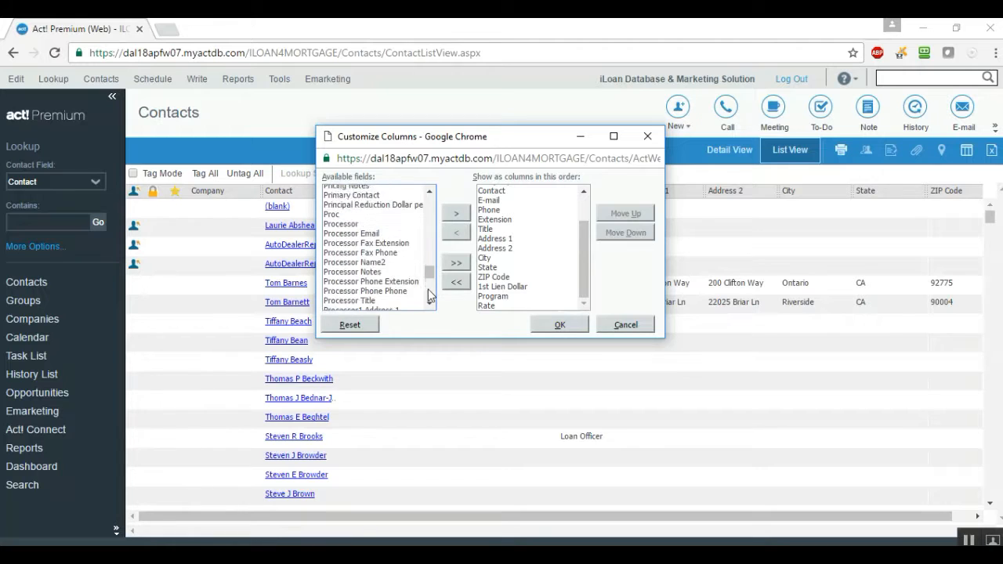
left_click(429, 294)
scroll(429, 296, "down", 3)
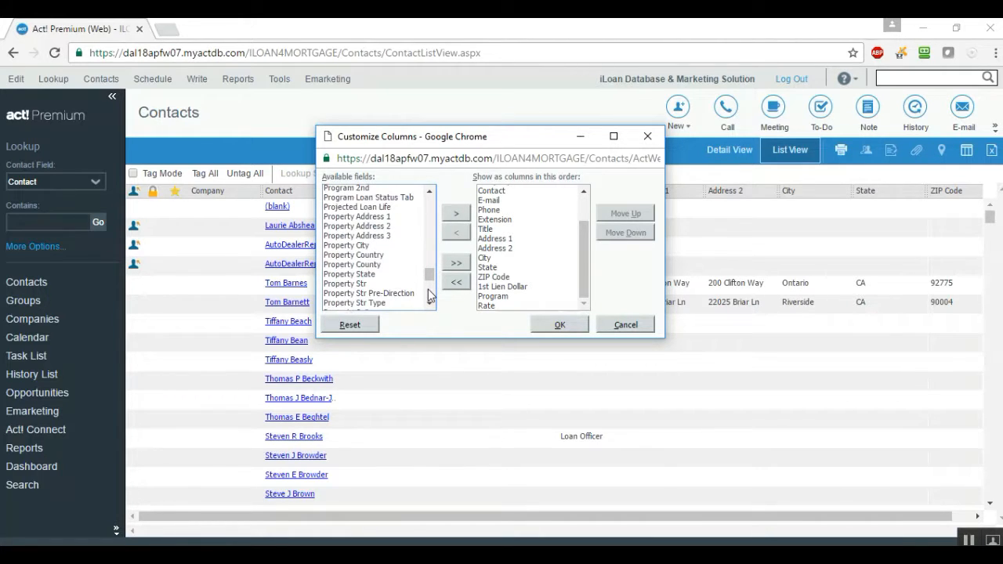
left_click(382, 217)
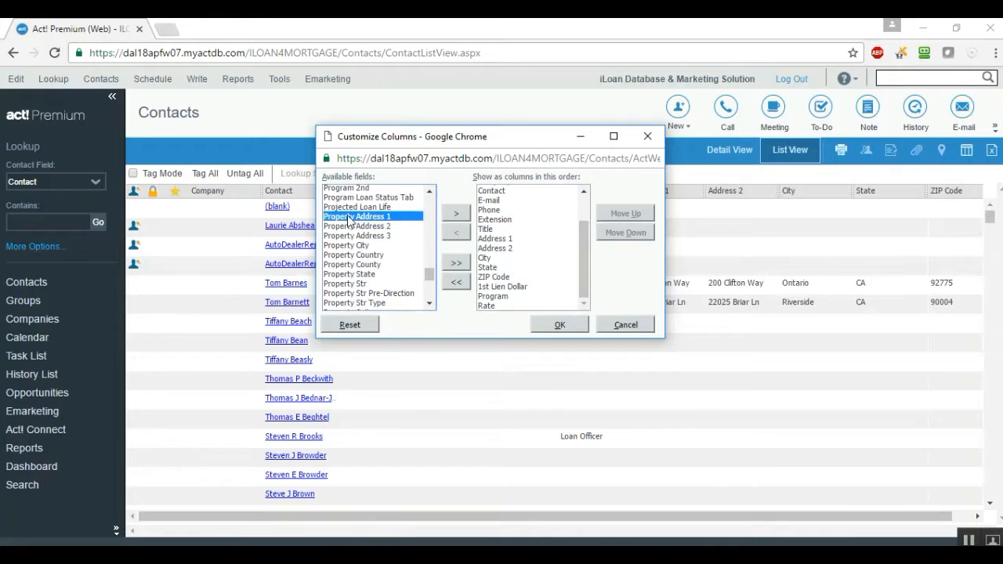
left_click(460, 215)
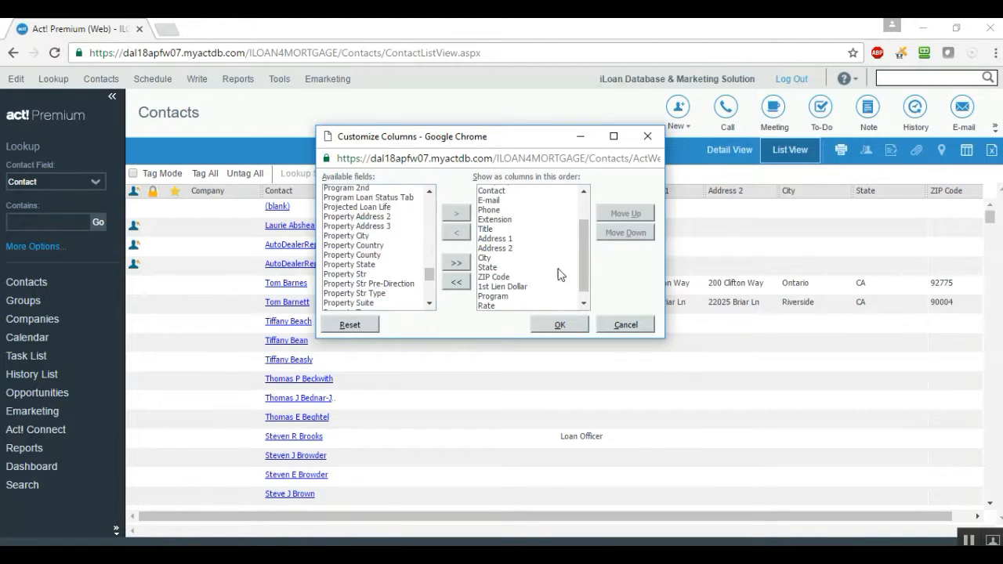
left_click_drag(579, 254, 579, 229)
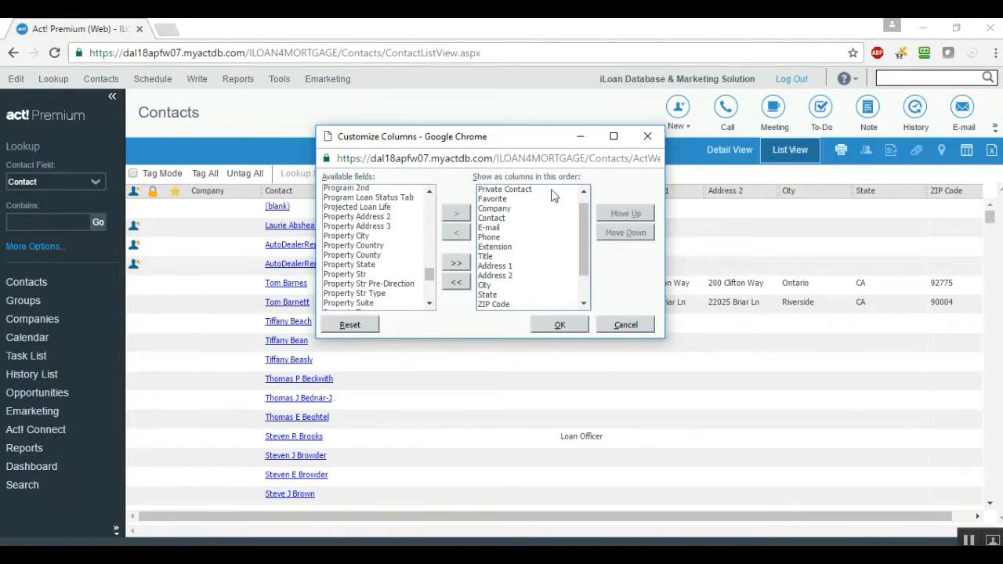
scroll(582, 249, "up", 1)
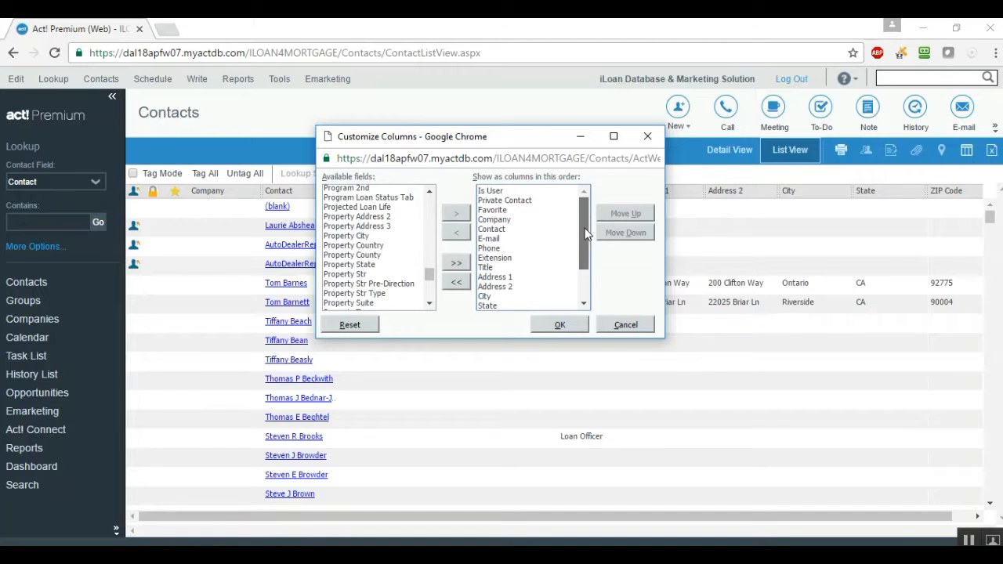
left_click(503, 193)
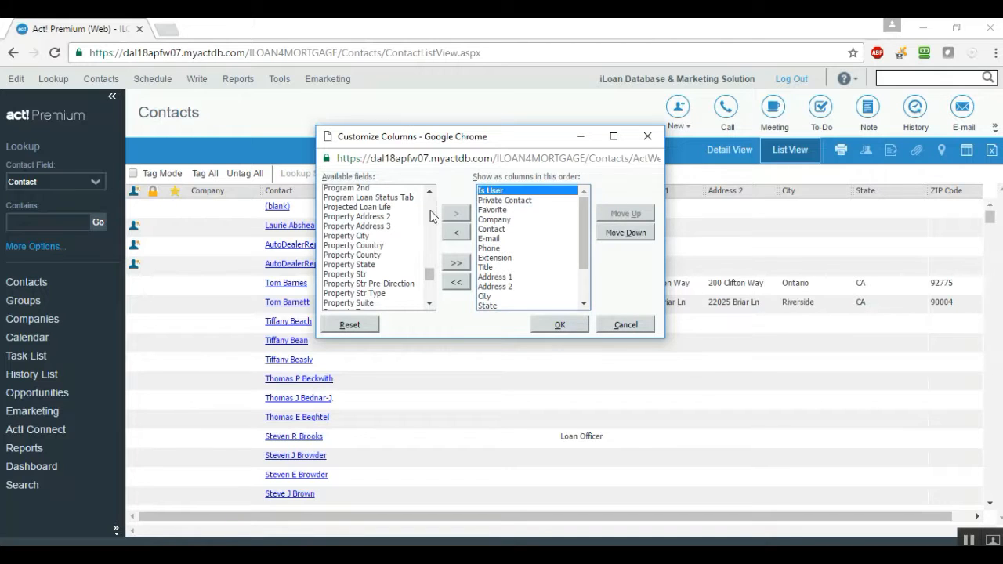
left_click(382, 217)
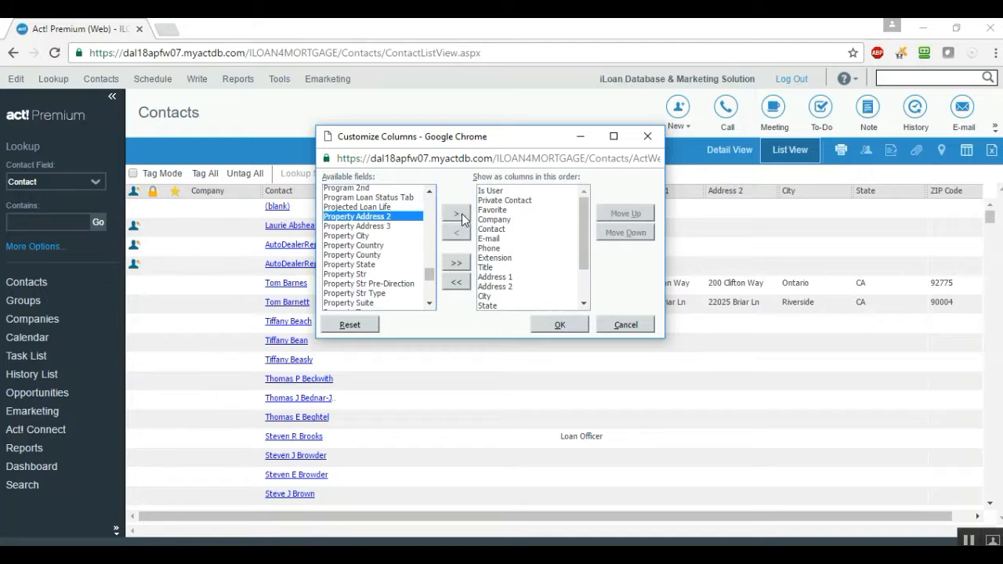
left_click(585, 214)
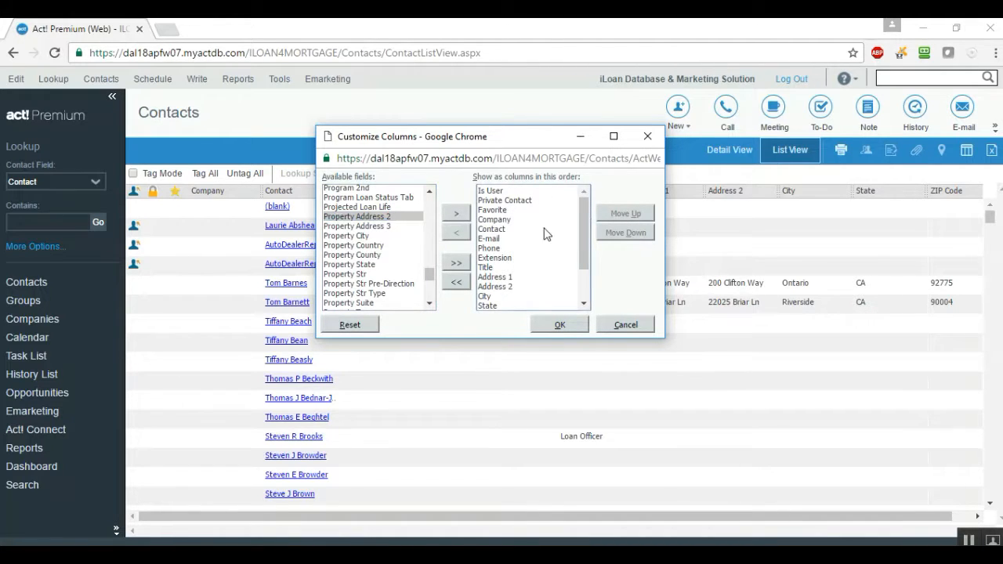
Remove the Is User, Private Contact and Favorite fields from the columns shown in the contact list.
left_click(497, 193)
left_click_drag(523, 149, 475, 255)
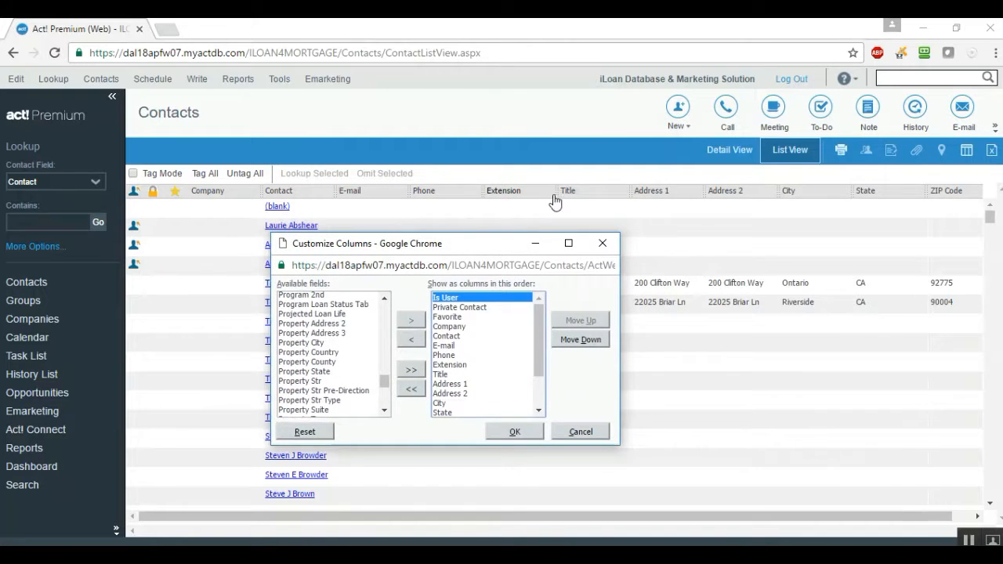
left_click_drag(472, 245, 523, 209)
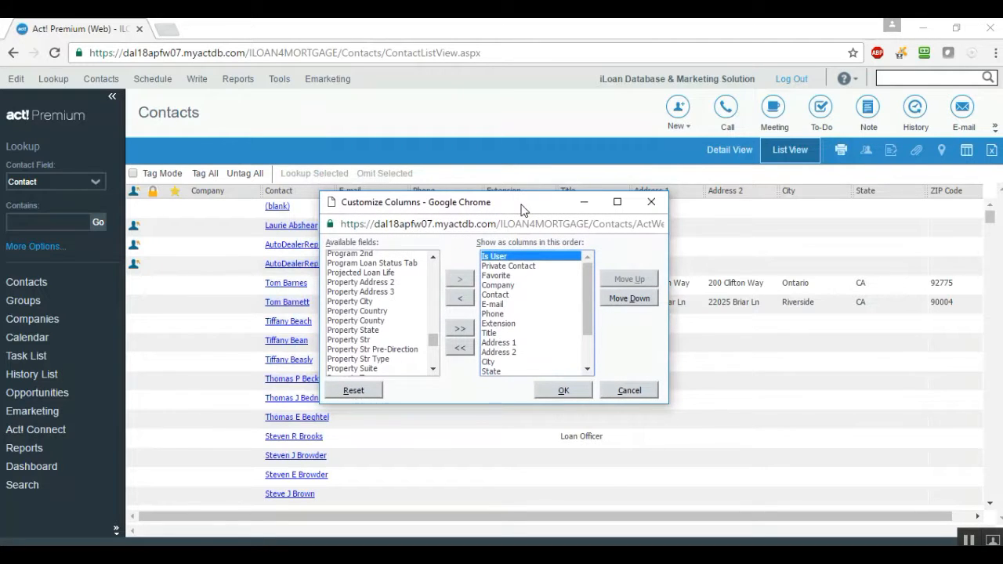
left_click(508, 267)
left_click(509, 256)
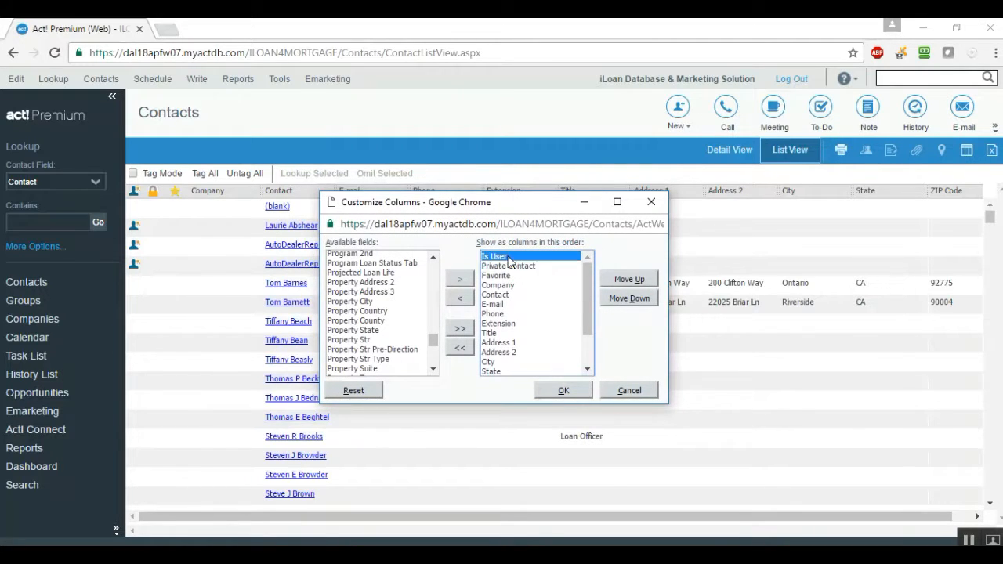
left_click(465, 298)
left_click(517, 257)
left_click(466, 300)
left_click(505, 259)
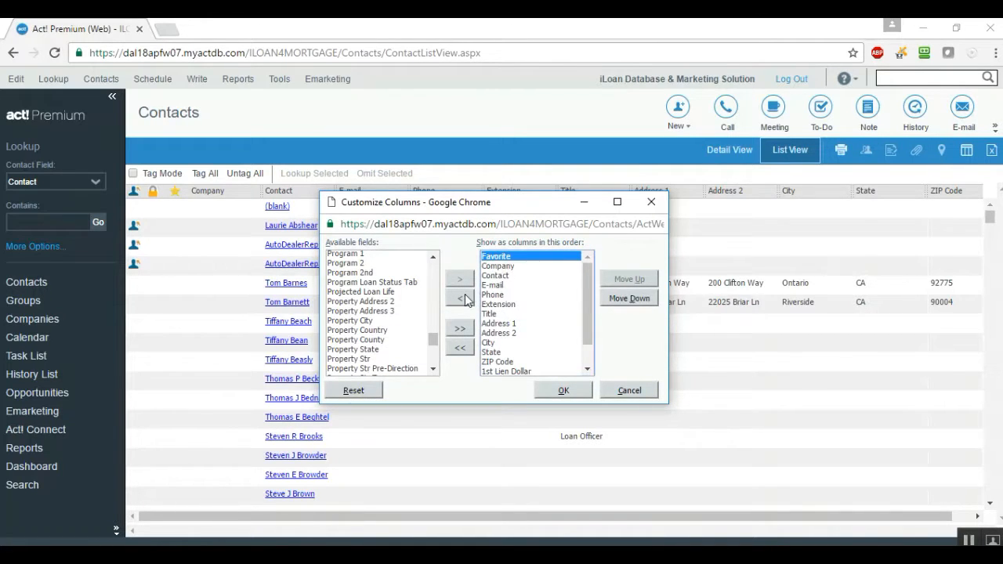
left_click(463, 296)
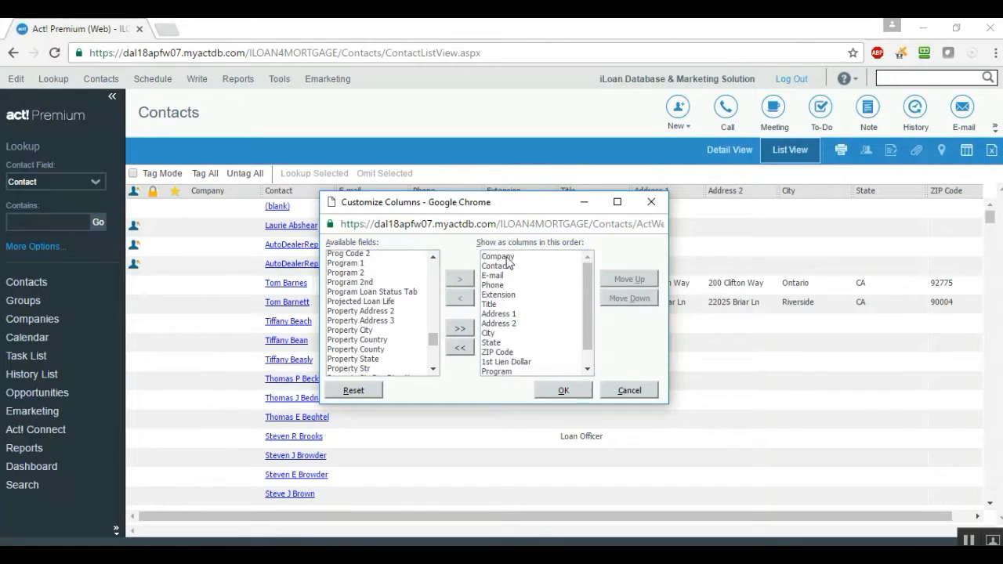
Remove the Extension, Title and Address 2 fields from the columns shown in the contact list.
left_click(502, 295)
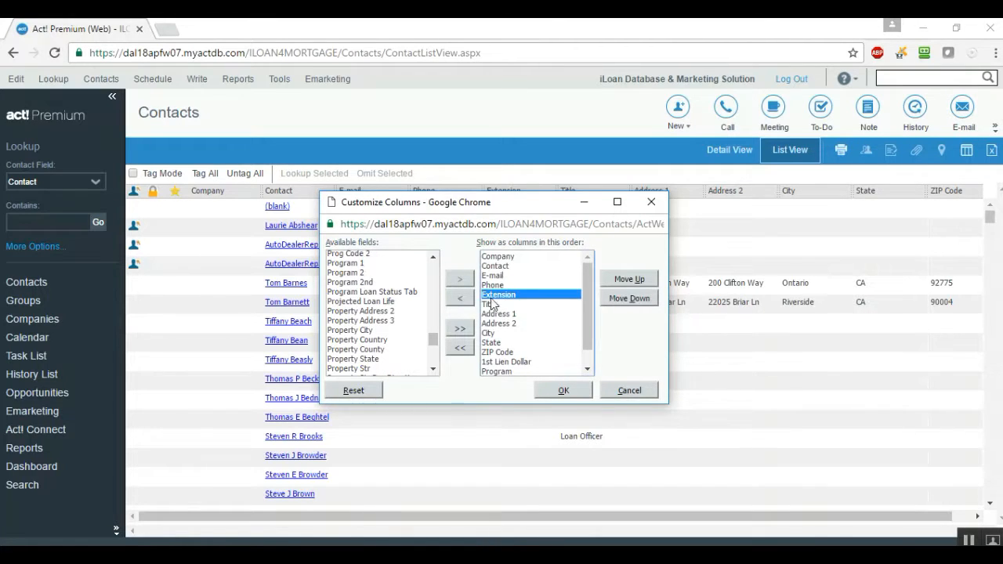
left_click(459, 304)
left_click(489, 296)
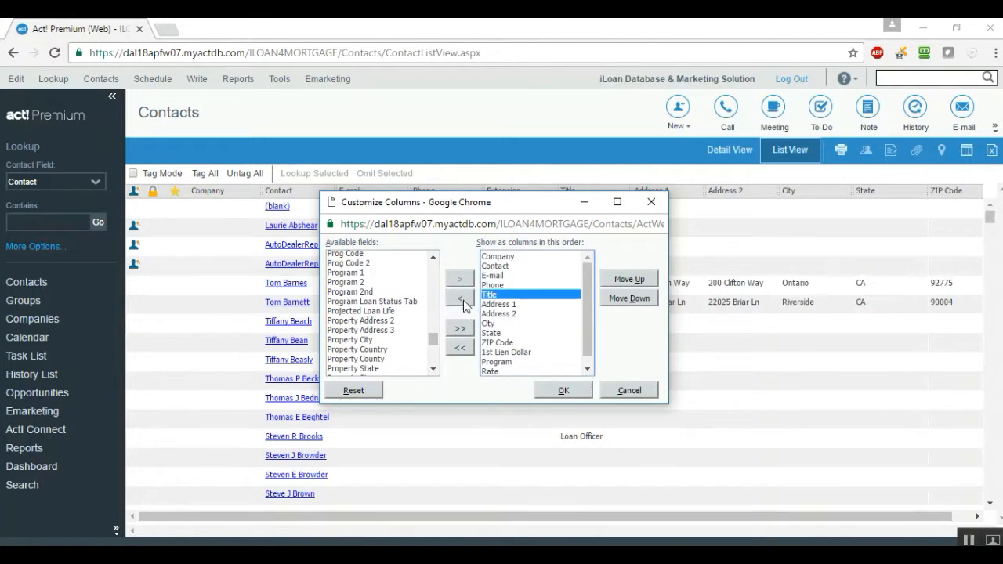
left_click(463, 304)
left_click(492, 305)
left_click(460, 304)
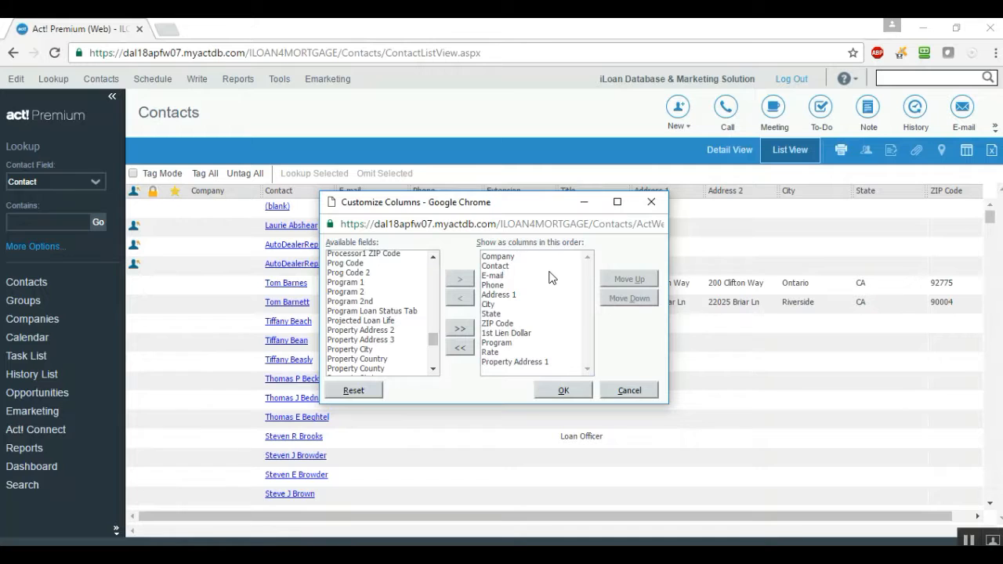
Move 1st Lien Dollar up in the column order so it directly follows Contact.
left_click(522, 336)
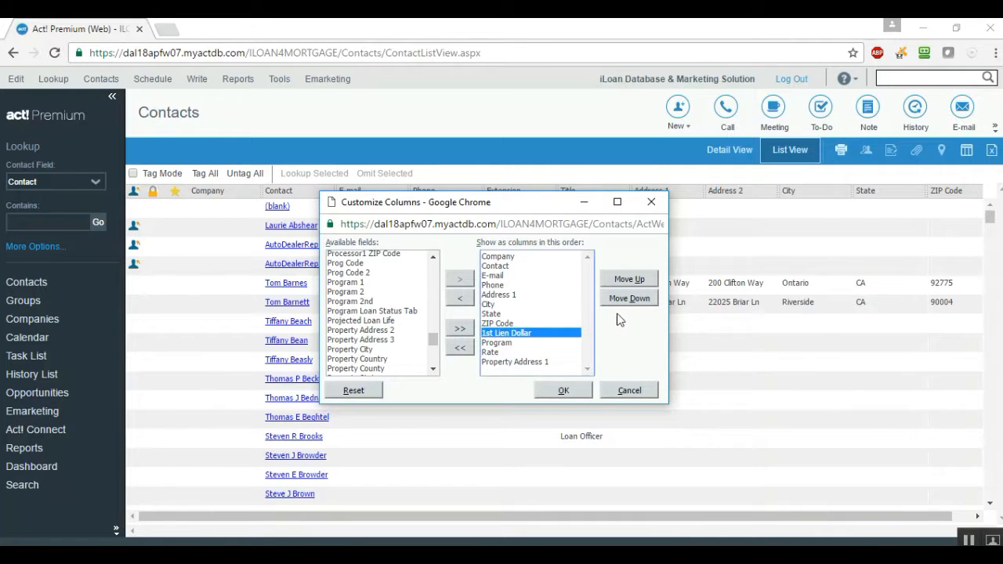
left_click(632, 282)
left_click(631, 282)
left_click(632, 282)
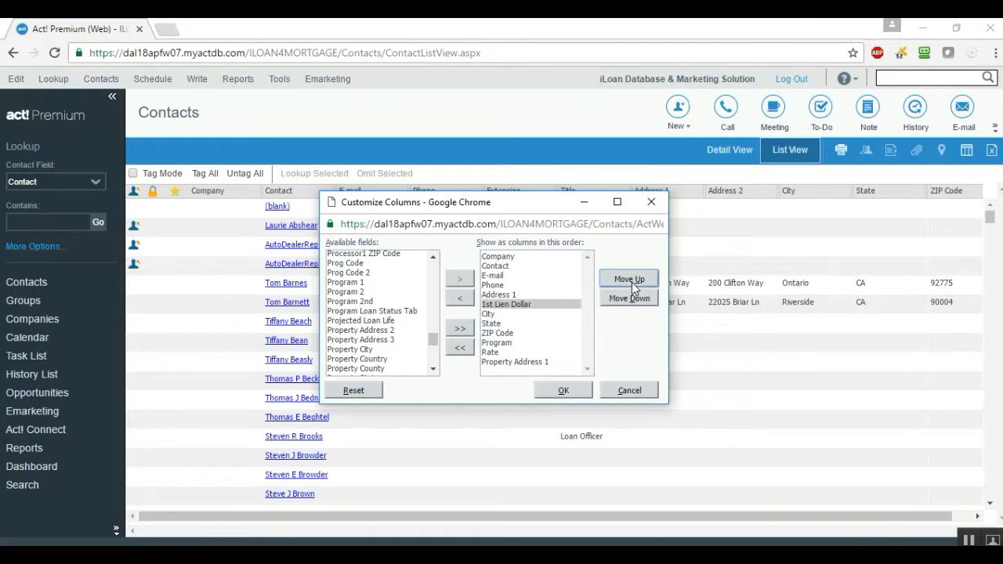
left_click(631, 282)
left_click(631, 282)
left_click(631, 282)
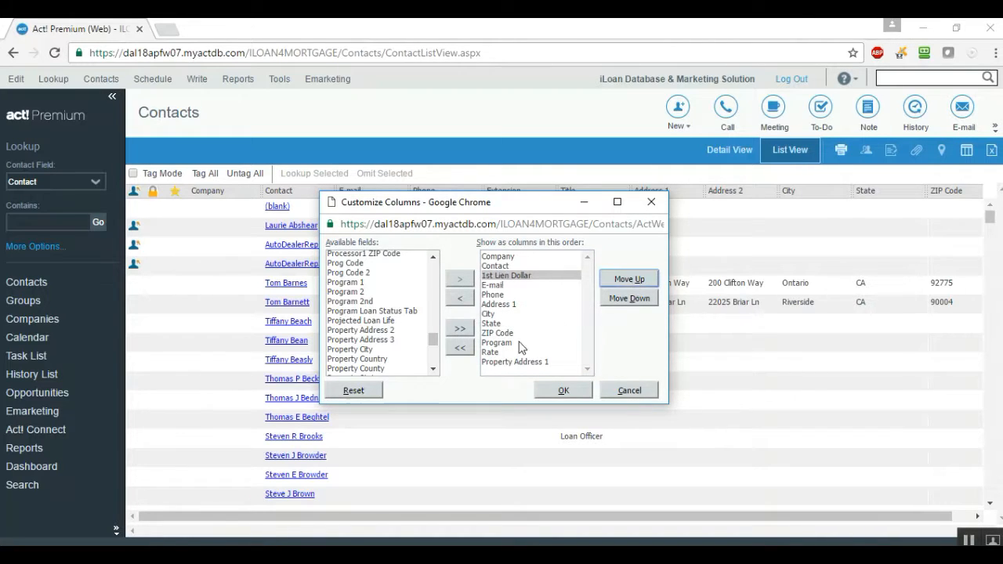
Move Rate up in the column order so it sits between Contact and 1st Lien Dollar.
left_click(510, 352)
left_click(614, 284)
left_click(614, 284)
left_click(614, 284)
left_click(614, 283)
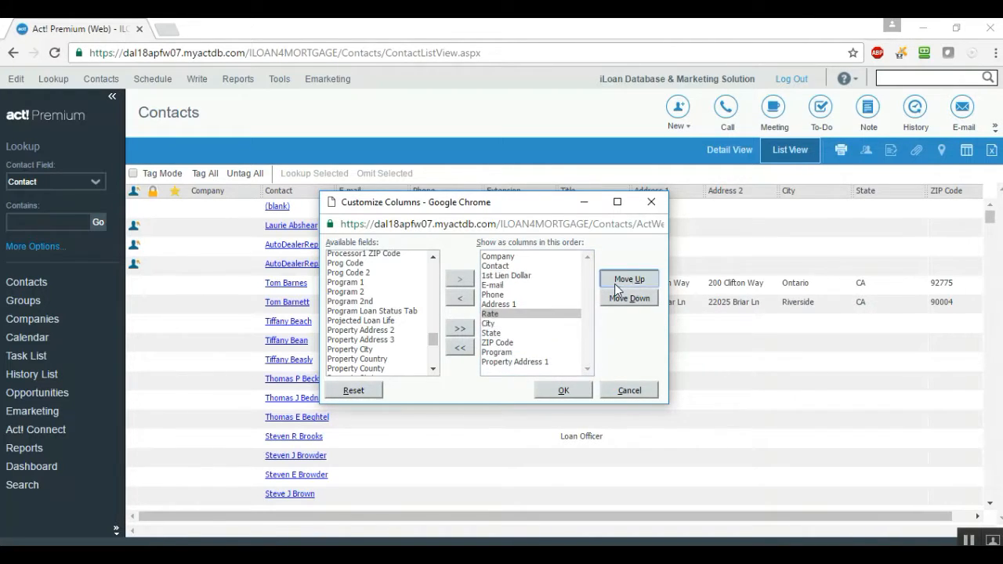
left_click(614, 283)
left_click(614, 284)
left_click(615, 283)
left_click(614, 283)
Move Program up in the column order so it sits between Contact and Rate.
left_click(517, 352)
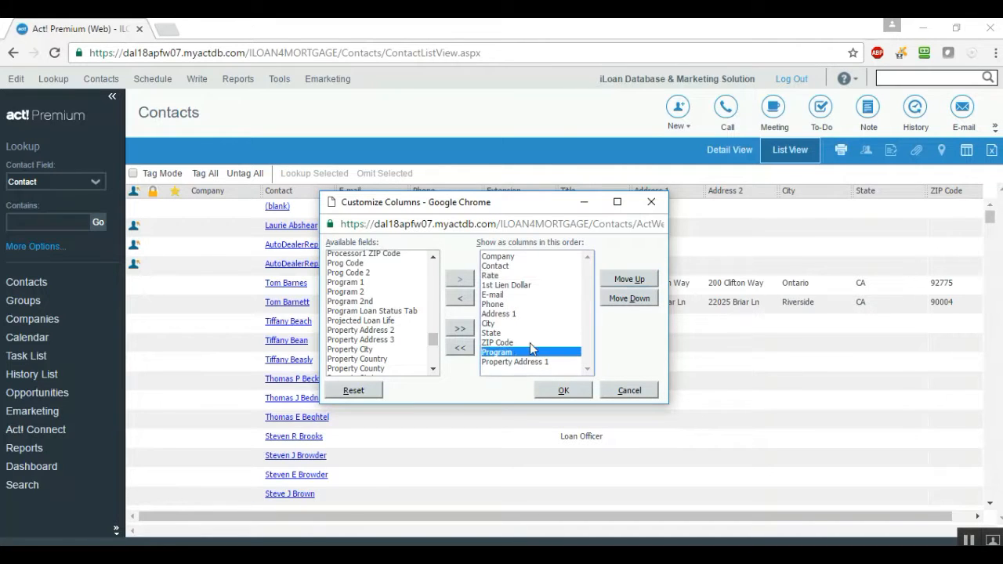
left_click(624, 279)
left_click(624, 279)
left_click(625, 280)
left_click(624, 280)
left_click(624, 280)
left_click(624, 279)
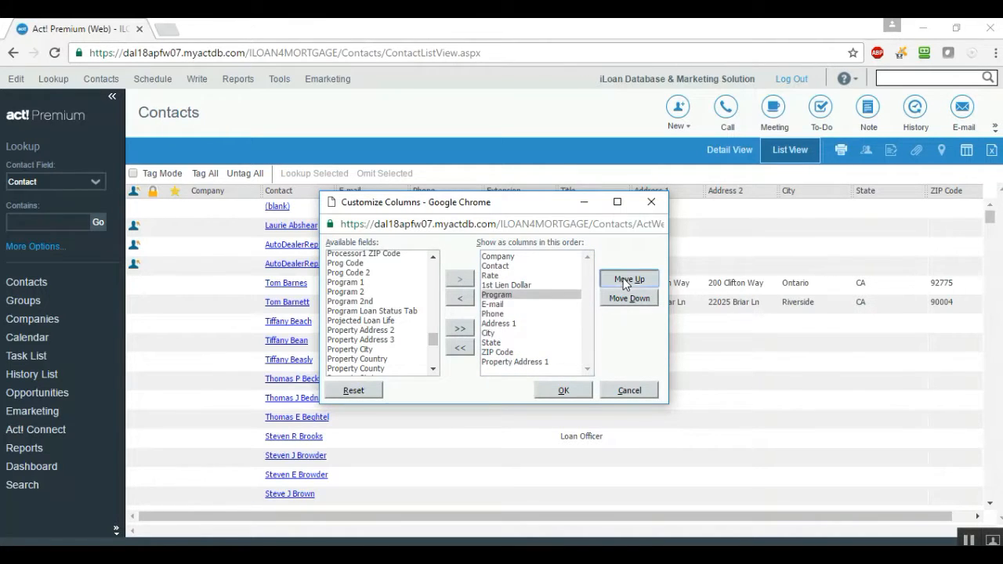
left_click(624, 280)
left_click(624, 281)
Move Property Address 1 up to directly follow Contact and apply the customized columns to the contact list.
left_click(541, 362)
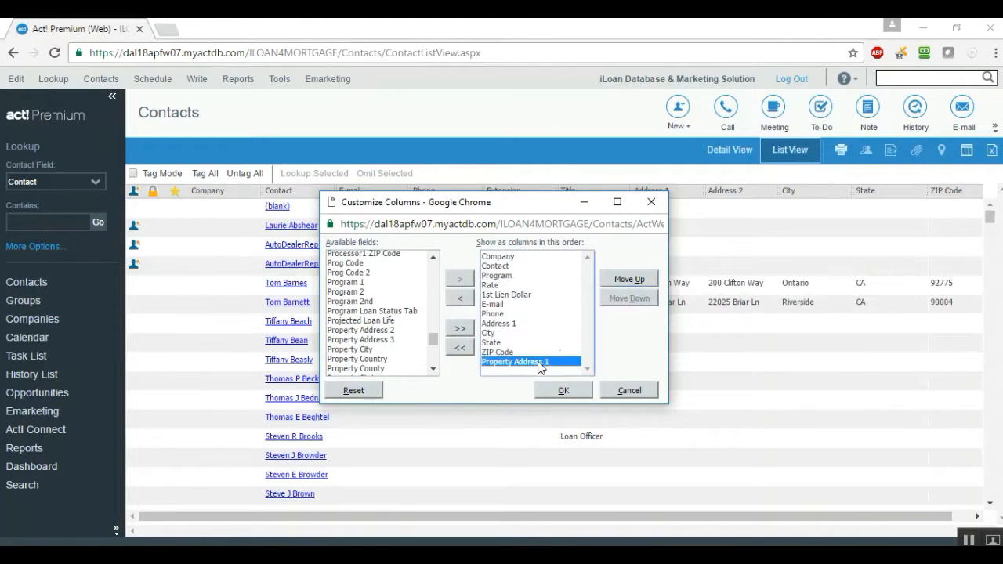
left_click(633, 283)
left_click(633, 283)
left_click(633, 283)
left_click(633, 283)
left_click(633, 284)
left_click(633, 284)
left_click(633, 284)
left_click(633, 284)
left_click(633, 284)
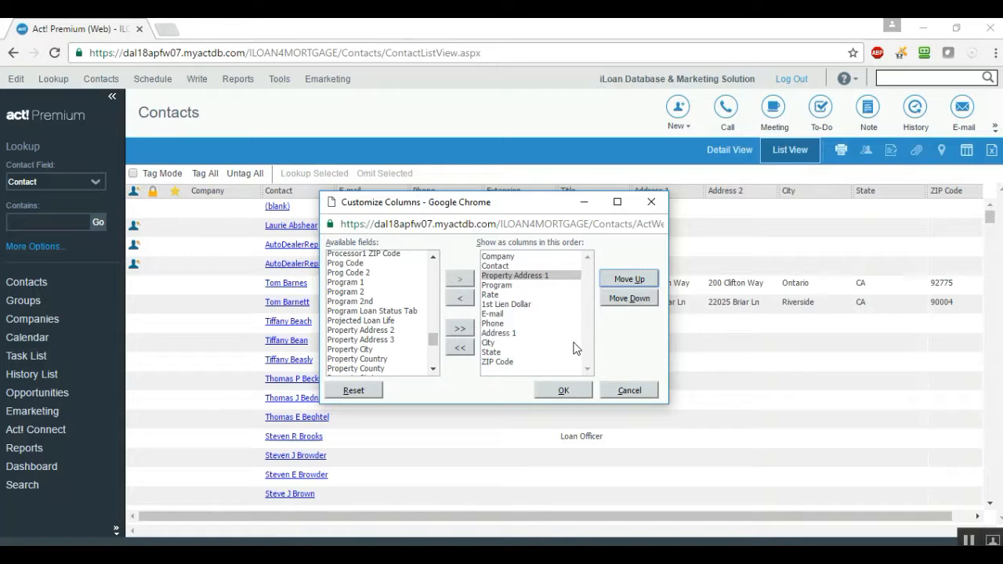
left_click(563, 391)
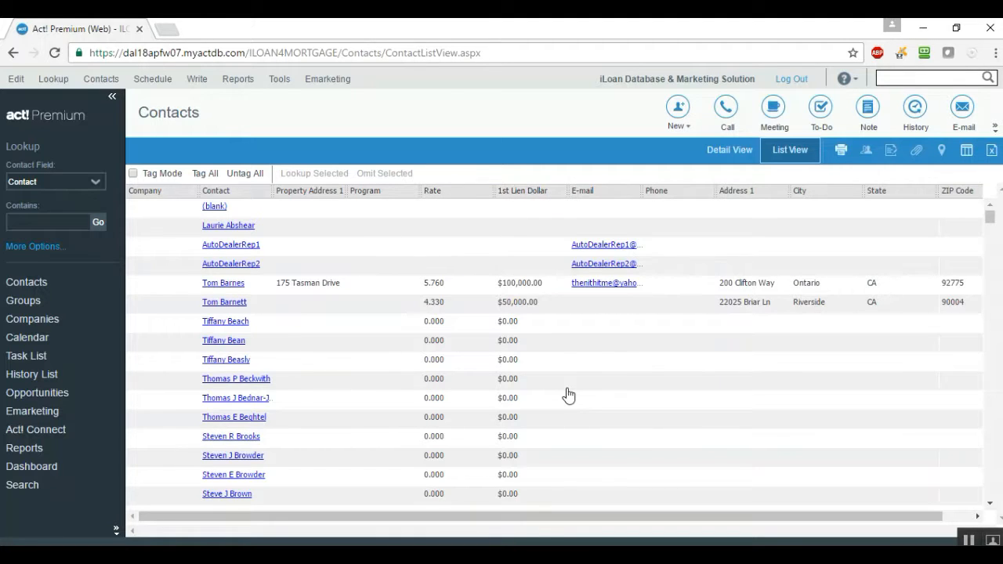
Sort the contact list by 1st Lien Dollar in descending order.
left_click(536, 196)
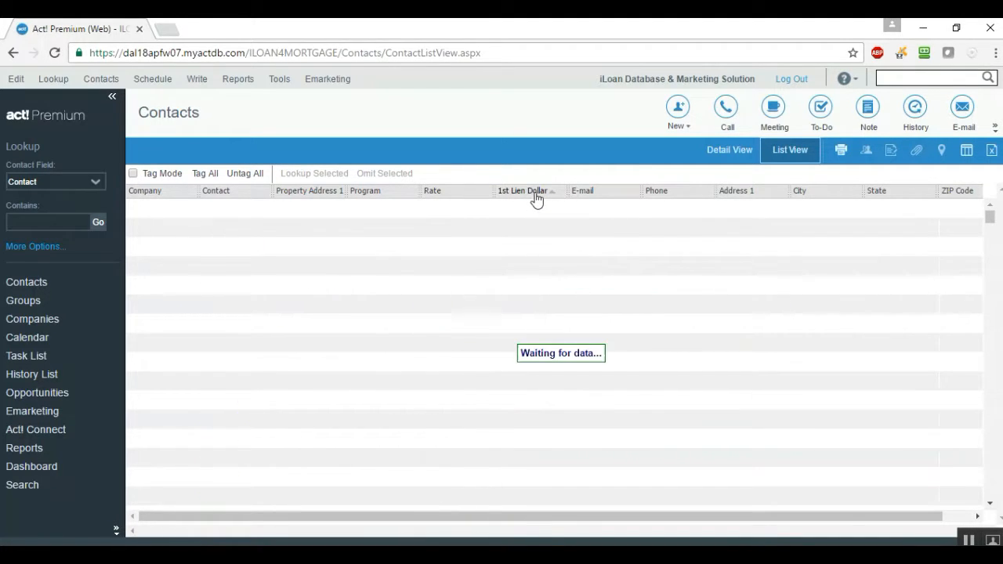
left_click(535, 195)
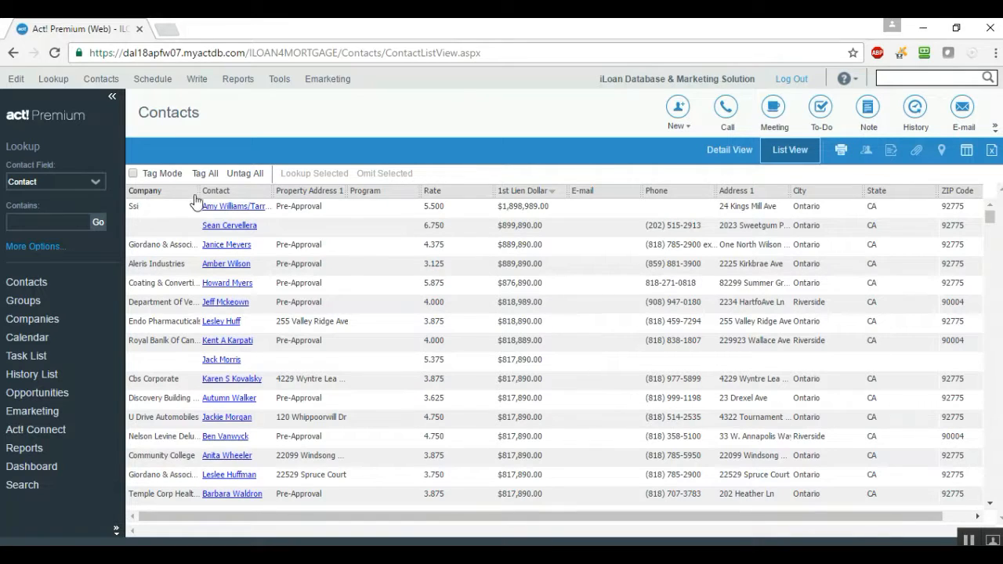
Adjust the Company and Contact column widths in the contact list, leaving both wide enough for longer entries.
left_click_drag(198, 191, 240, 191)
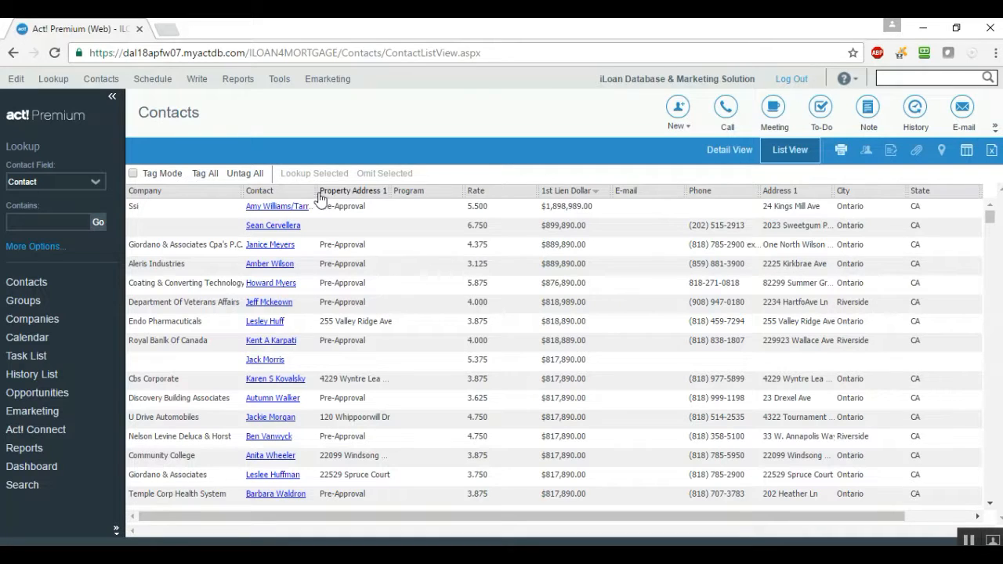
left_click_drag(318, 196, 403, 196)
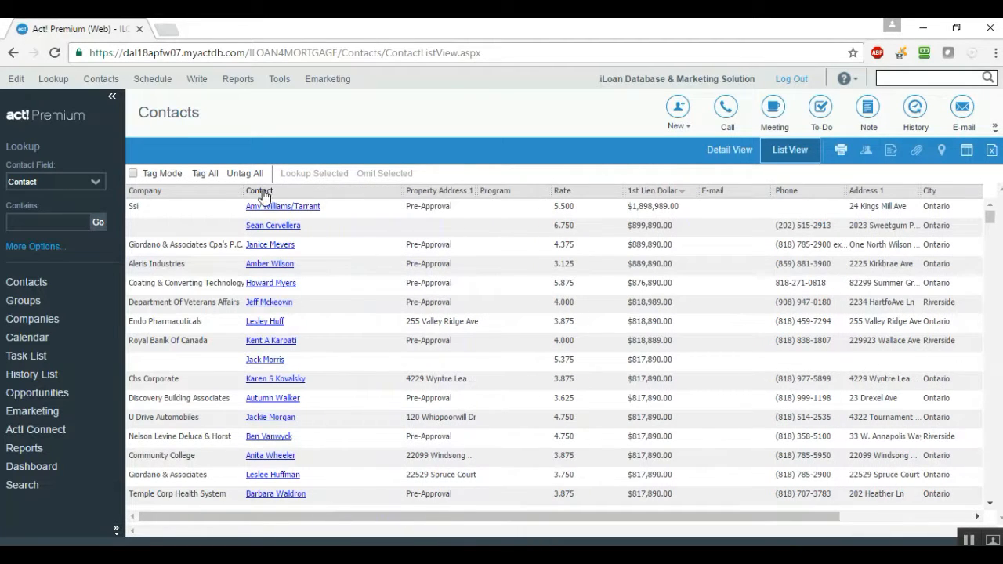
left_click_drag(243, 191, 264, 190)
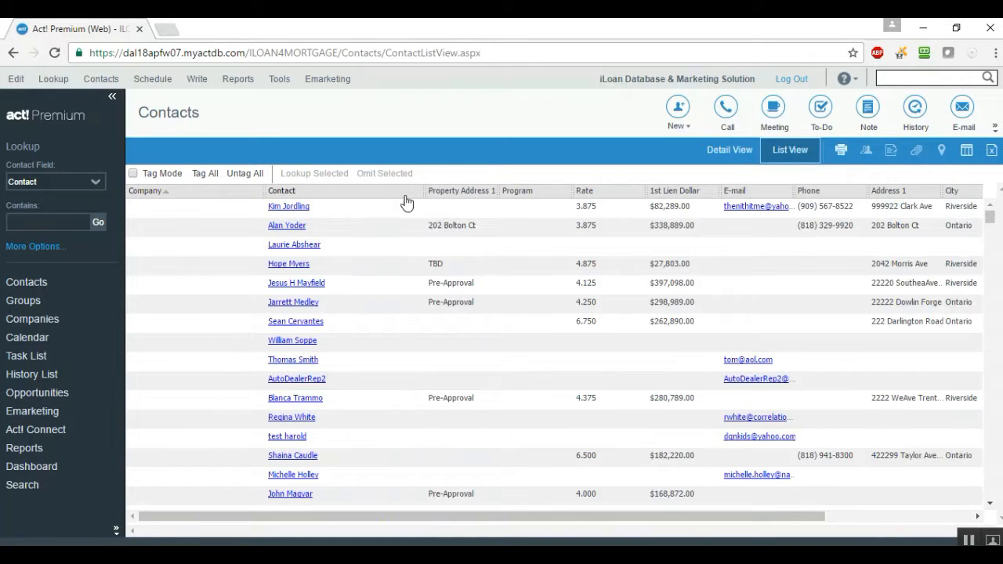
left_click_drag(424, 193, 373, 195)
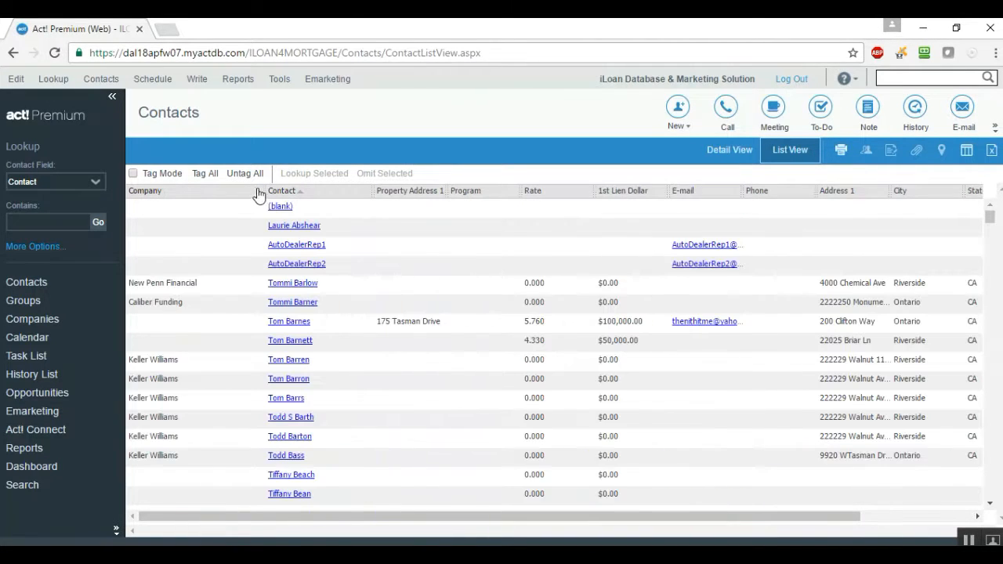
left_click_drag(261, 190, 230, 191)
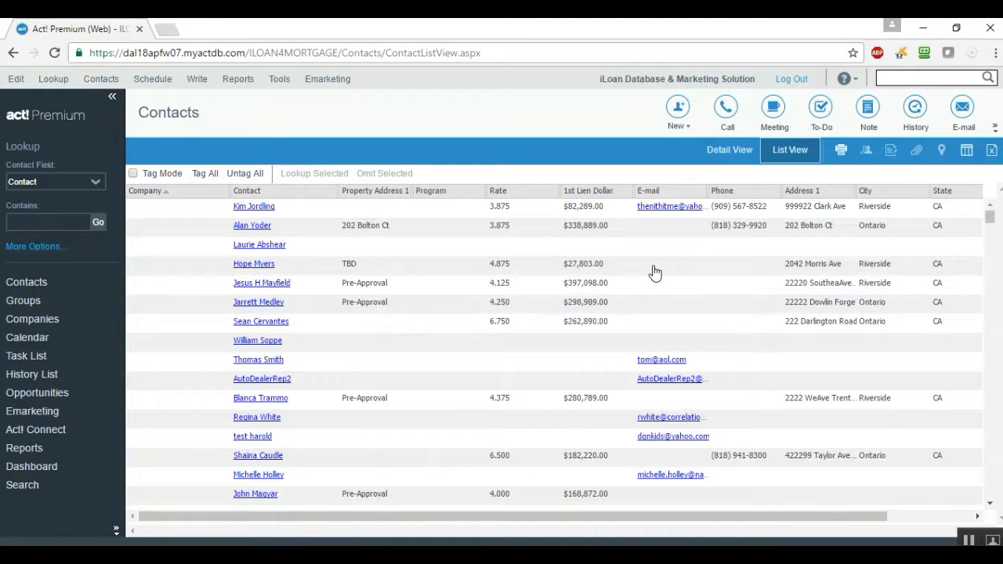
Export the contact list to Excel, open the downloaded Contacts (3).xls file and enable editing.
left_click(991, 151)
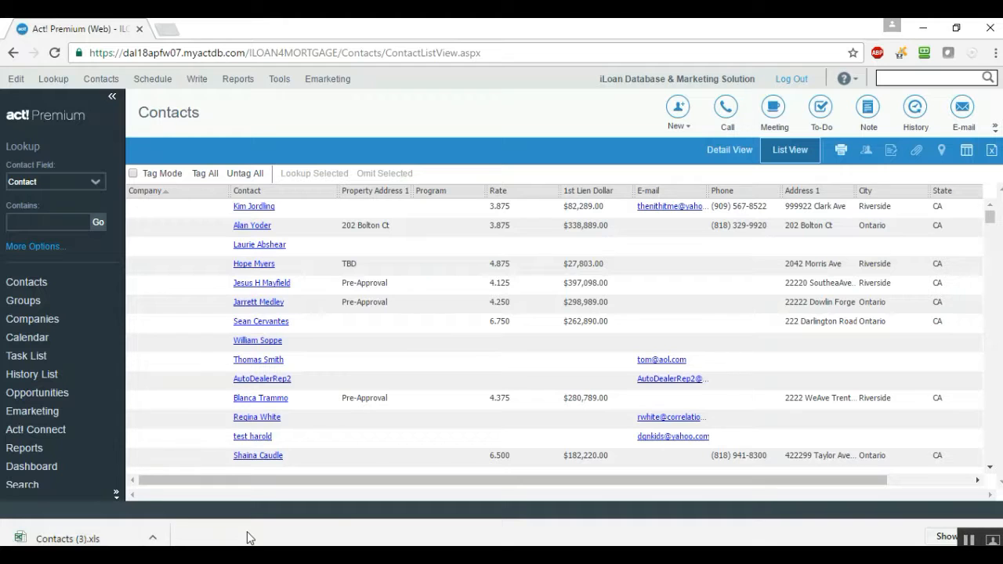
left_click(109, 539)
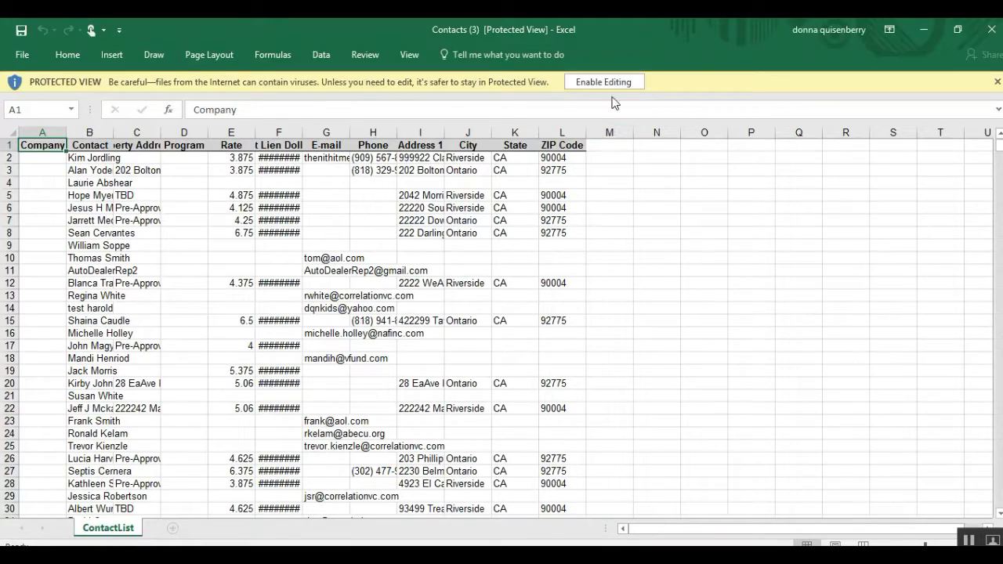
left_click(621, 82)
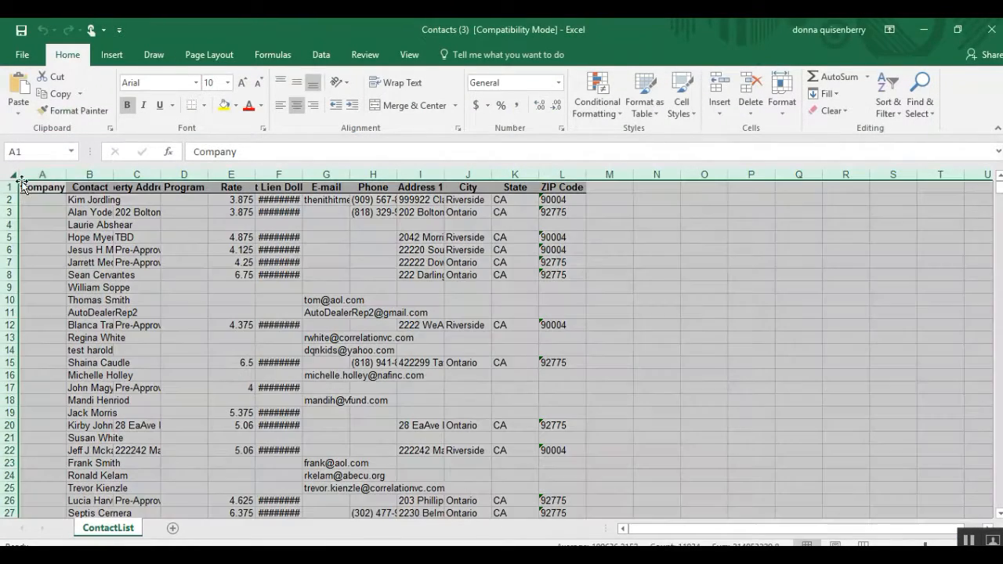
Fit all column widths on the ContactList sheet to their contents and minimize the workbook.
left_click(11, 174)
double_click(68, 176)
left_click(667, 239)
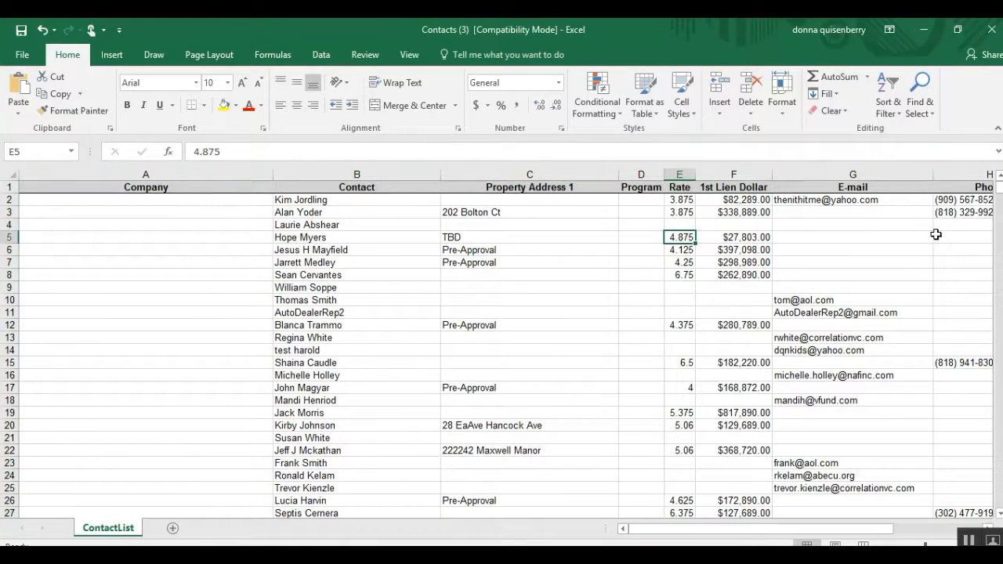
left_click_drag(999, 191, 981, 127)
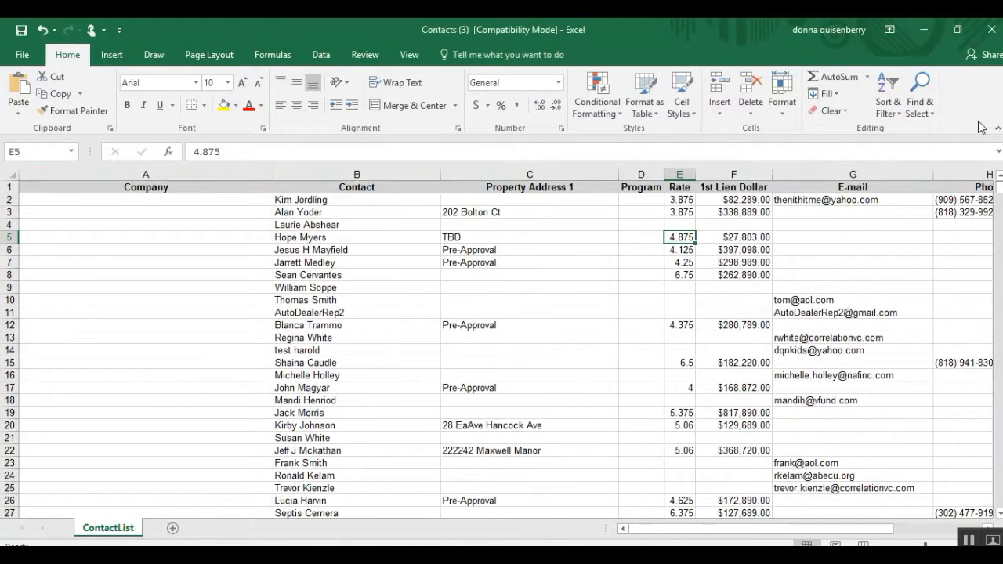
left_click(925, 29)
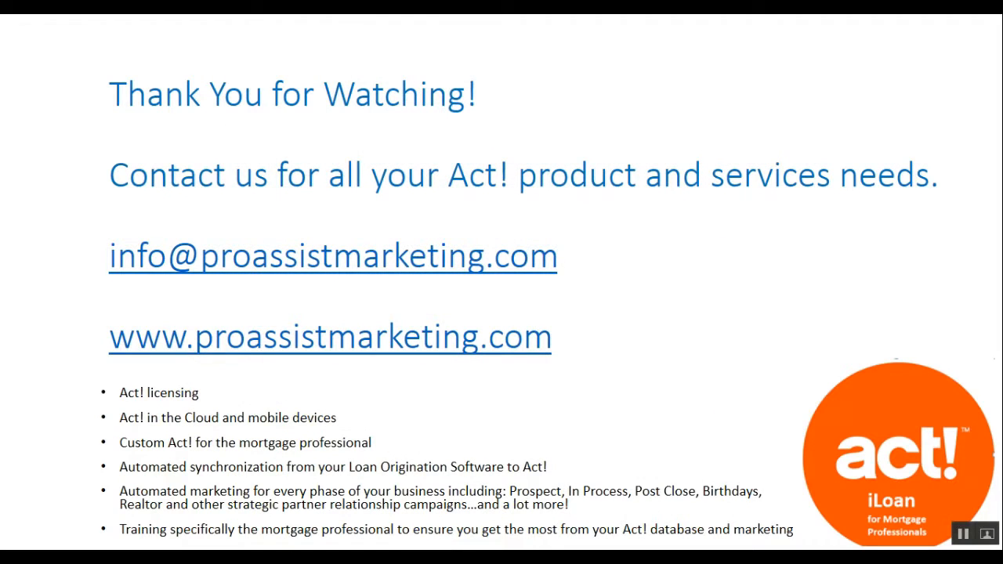